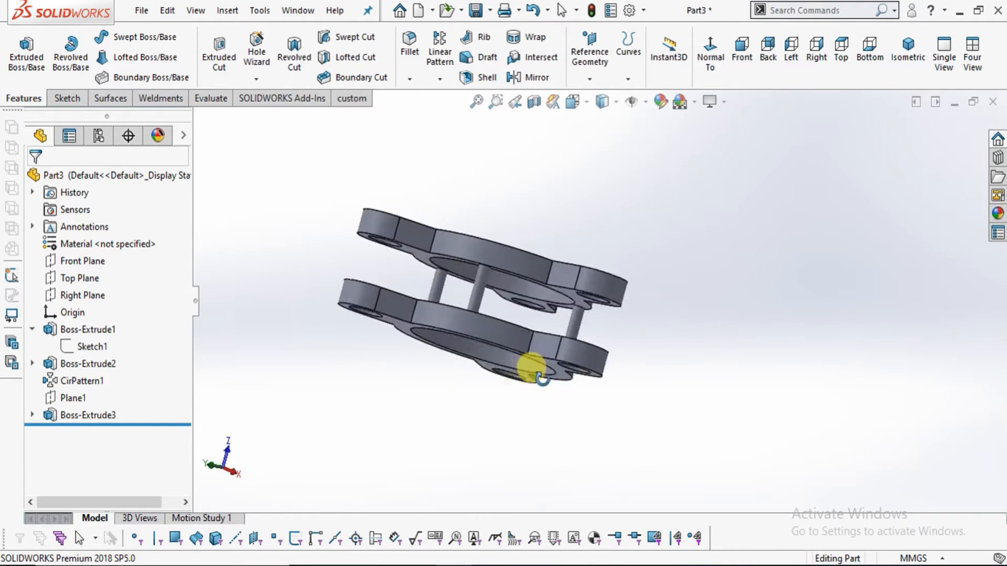
scroll(553, 286, down, 3)
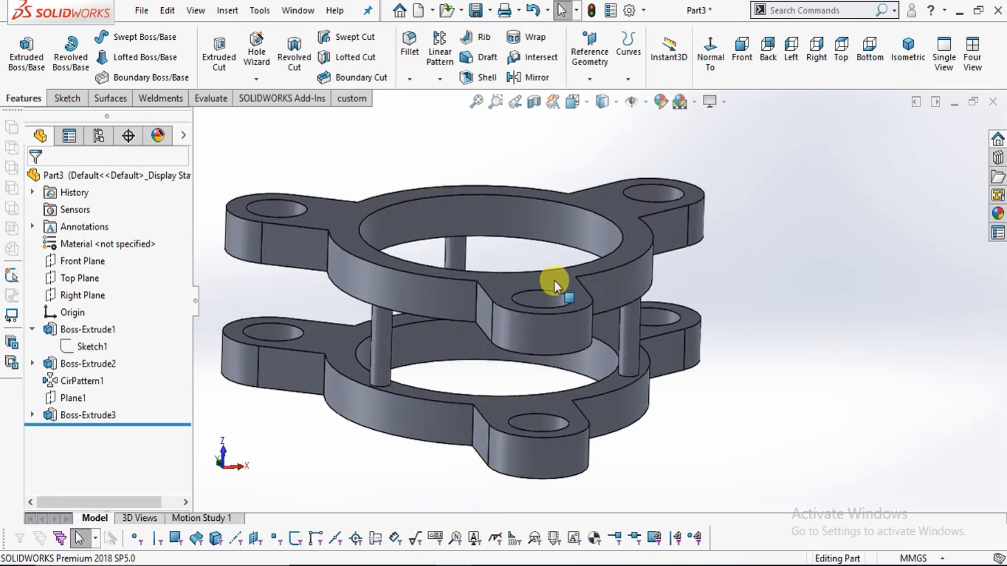
scroll(555, 286, up, 2)
scroll(576, 290, down, 3)
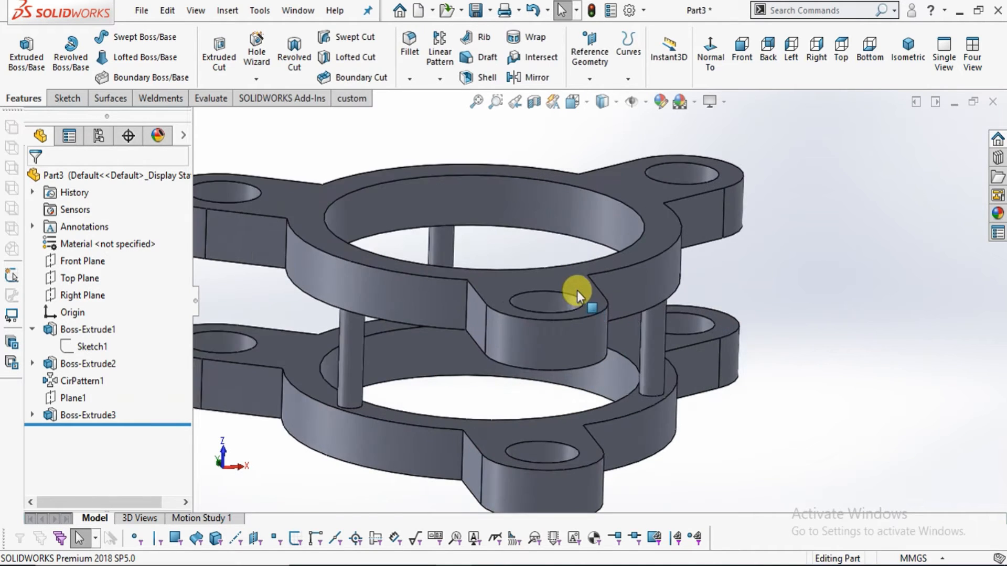
scroll(577, 291, up, 2)
key(alt+Tab)
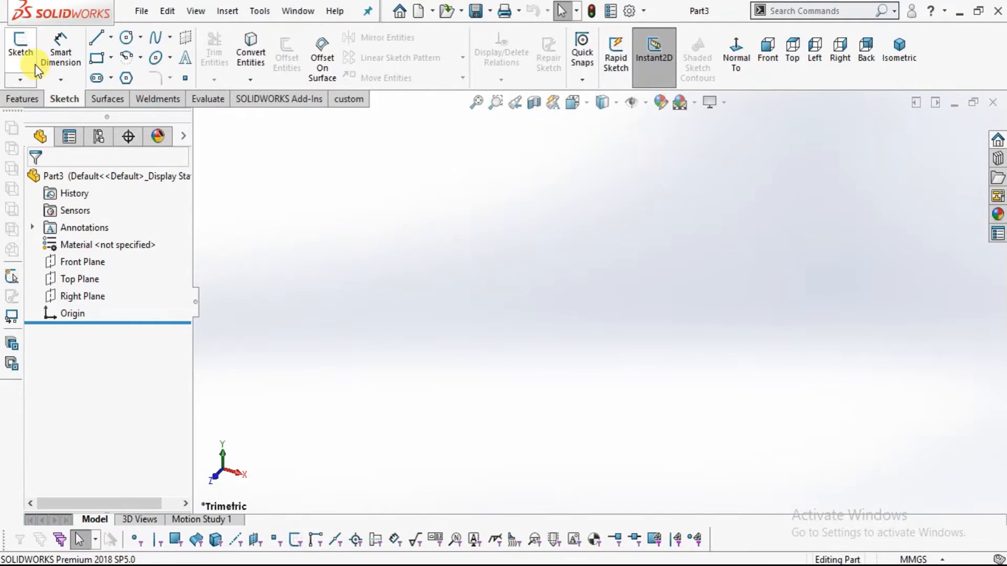
Start a sketch on the Front Plane and check the required diameters in the Part21 2d file PDF.
click(21, 50)
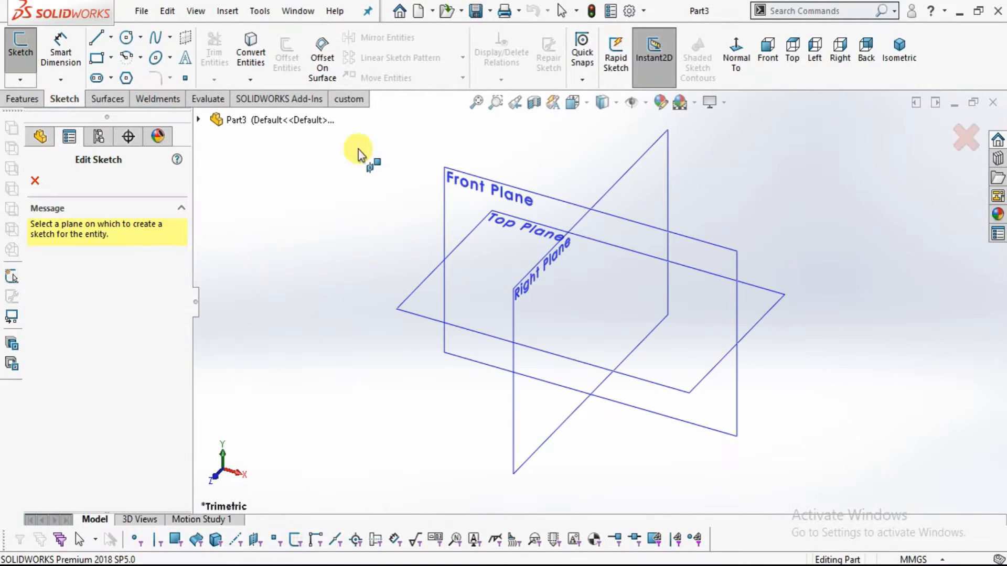
click(456, 183)
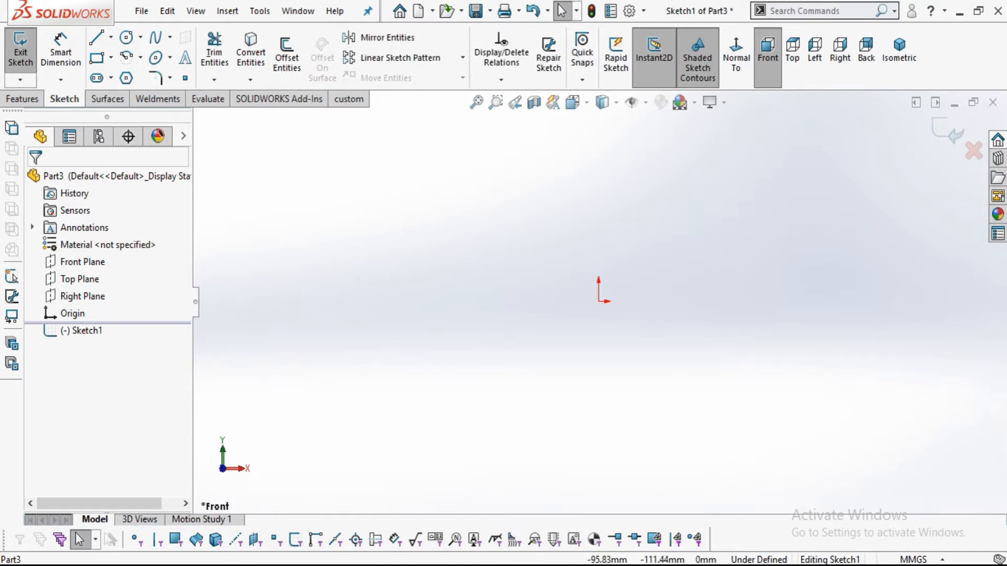
key(alt+Tab)
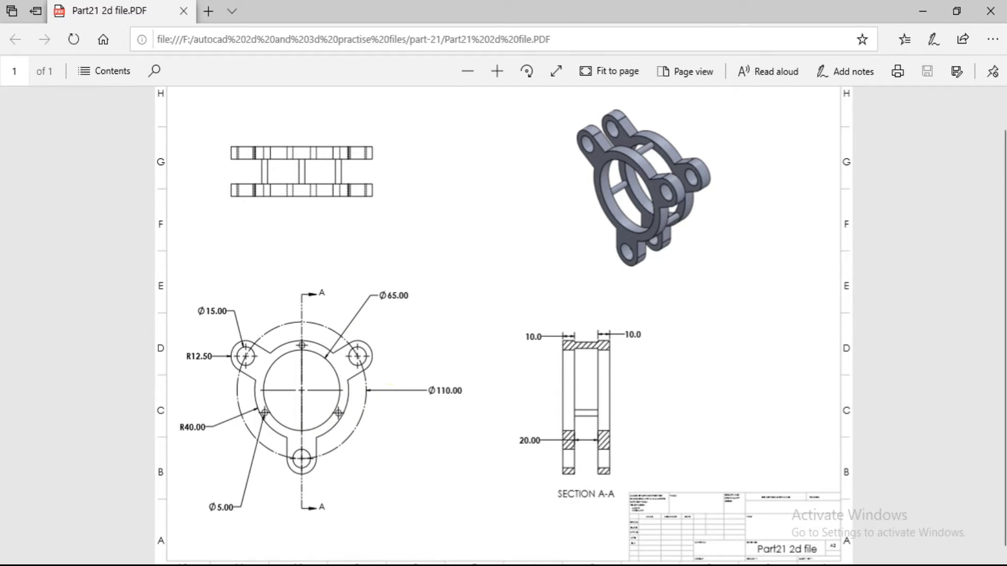
key(alt+Tab)
Sketch three concentric circles centred on the origin, the outer about 143 mm and the middle about 109 mm in diameter.
click(126, 38)
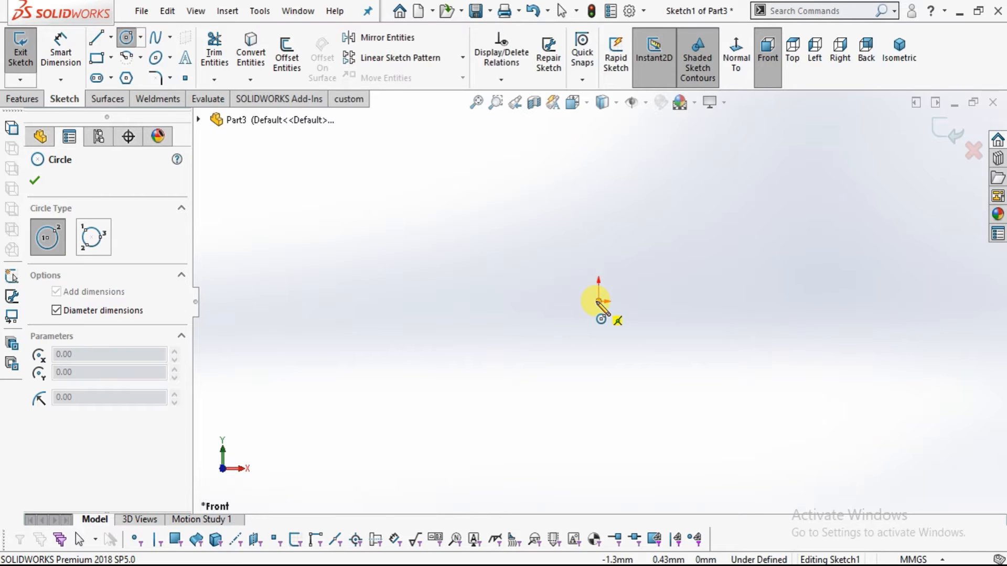
drag(597, 302, 759, 373)
drag(595, 309, 728, 322)
drag(598, 301, 676, 315)
click(35, 180)
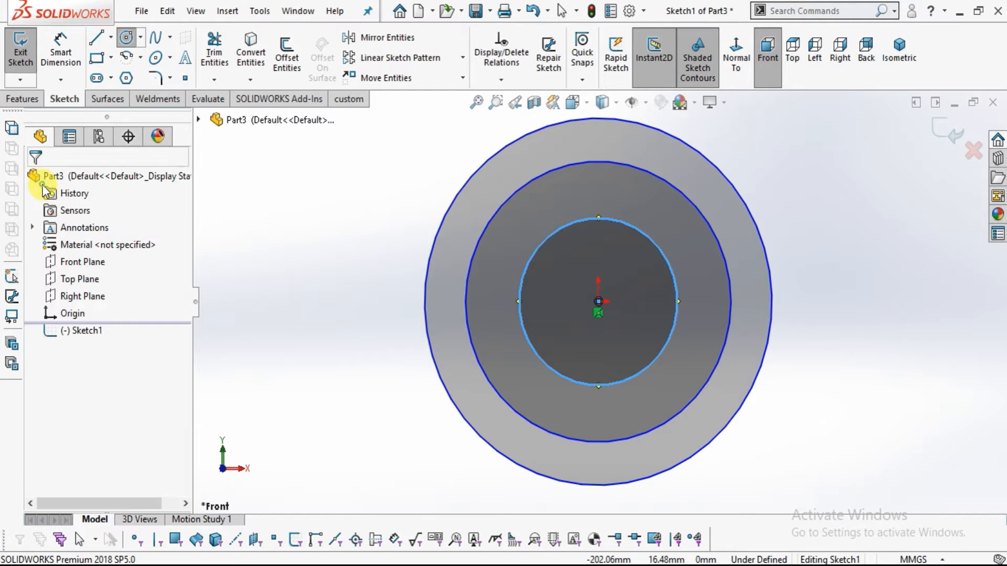
Dimension the innermost circle with a diameter of 65 mm.
click(62, 63)
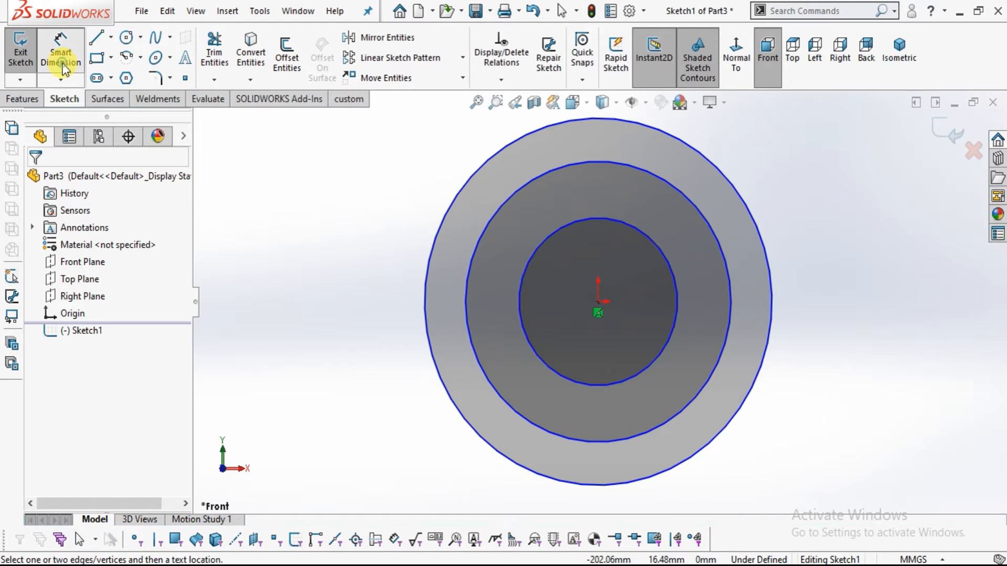
click(741, 255)
click(836, 283)
text(6)
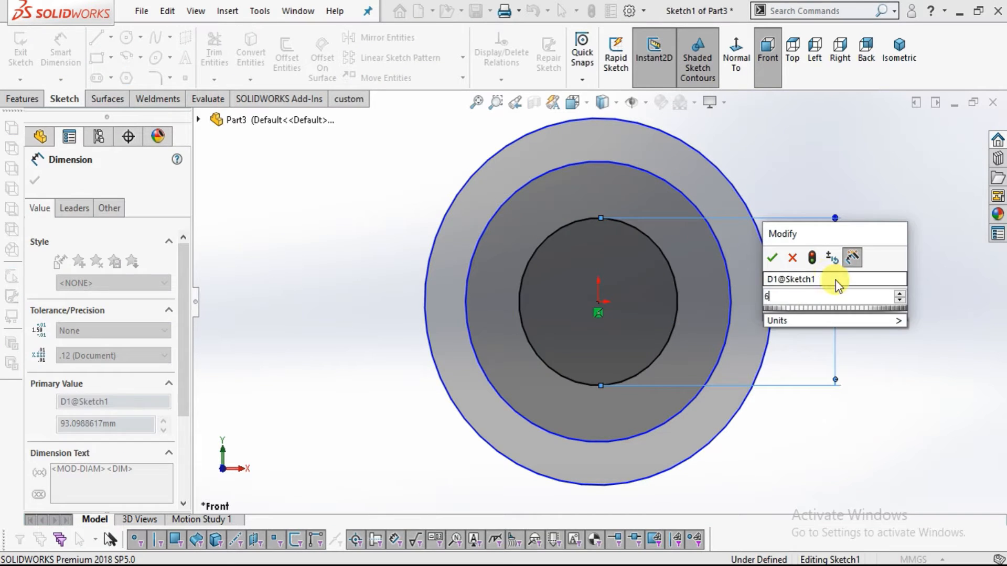
text(5)
key(Return)
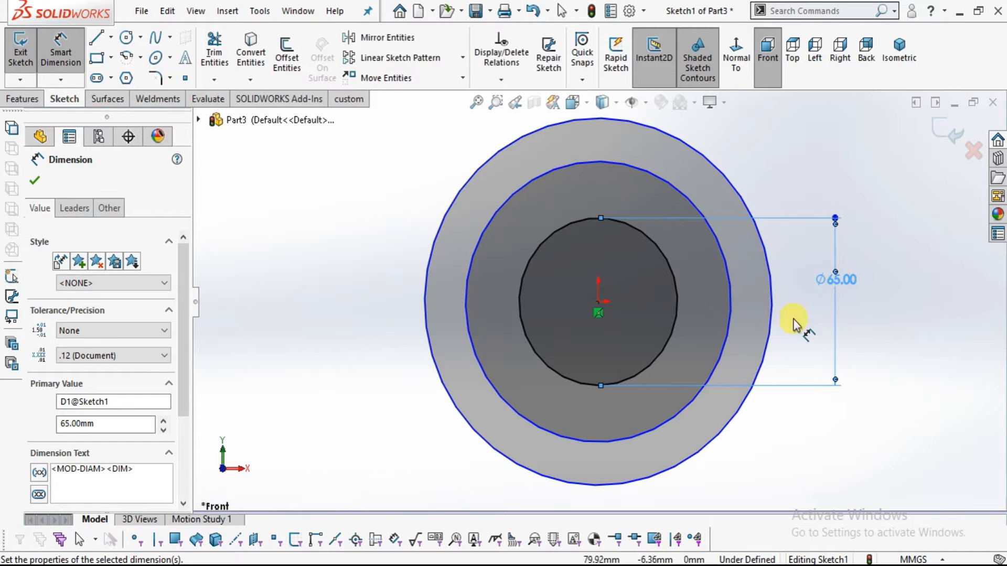
Dimension the middle circle with a diameter of 80 mm.
click(731, 274)
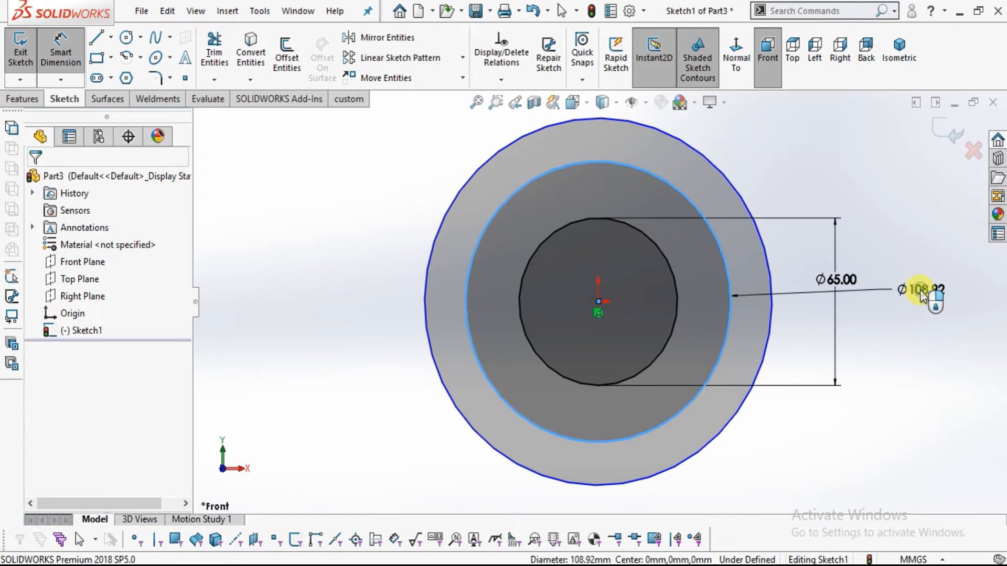
click(921, 288)
text(8)
key(Return)
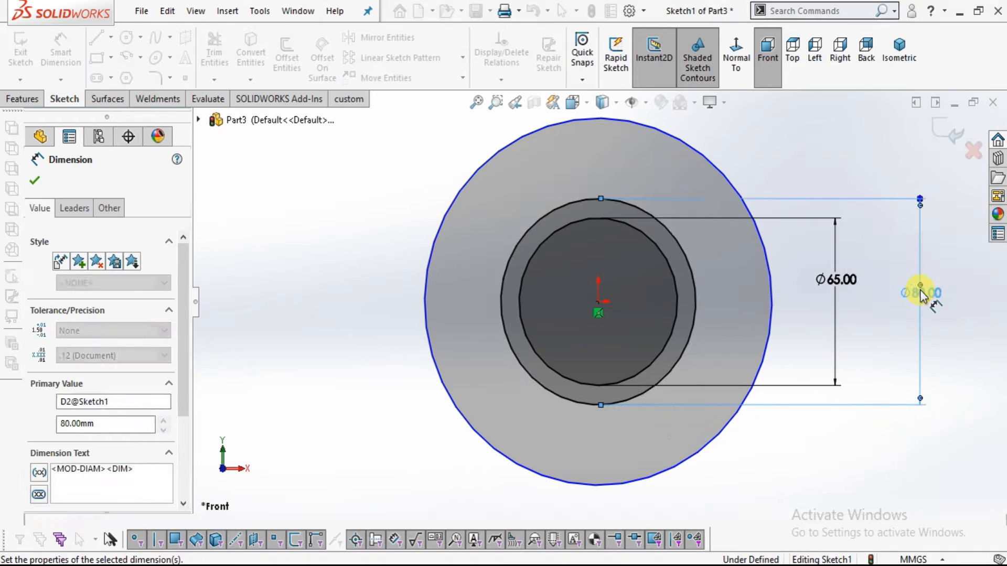
Dimension the outermost circle with a diameter of 110 mm and finish dimensioning.
click(769, 266)
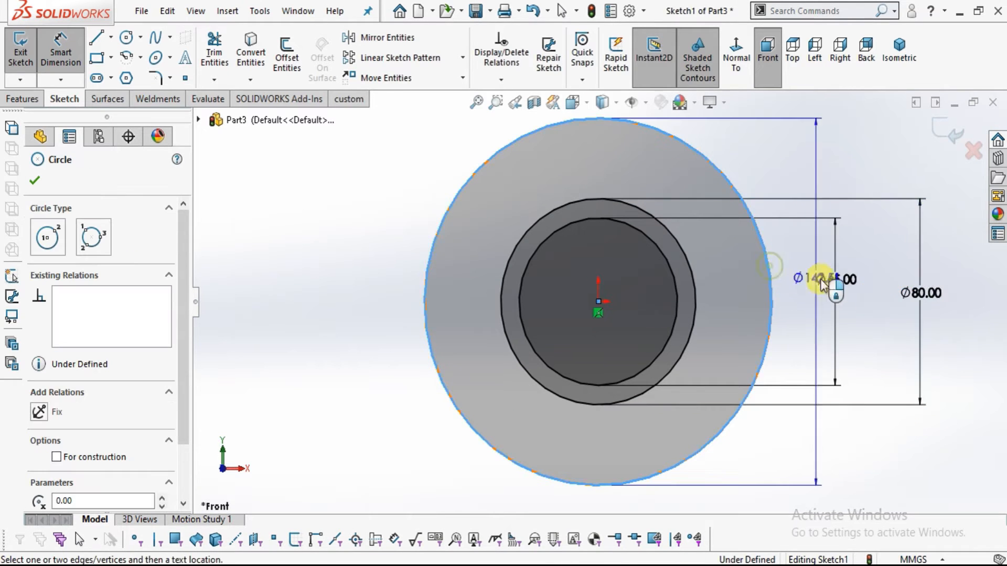
click(971, 314)
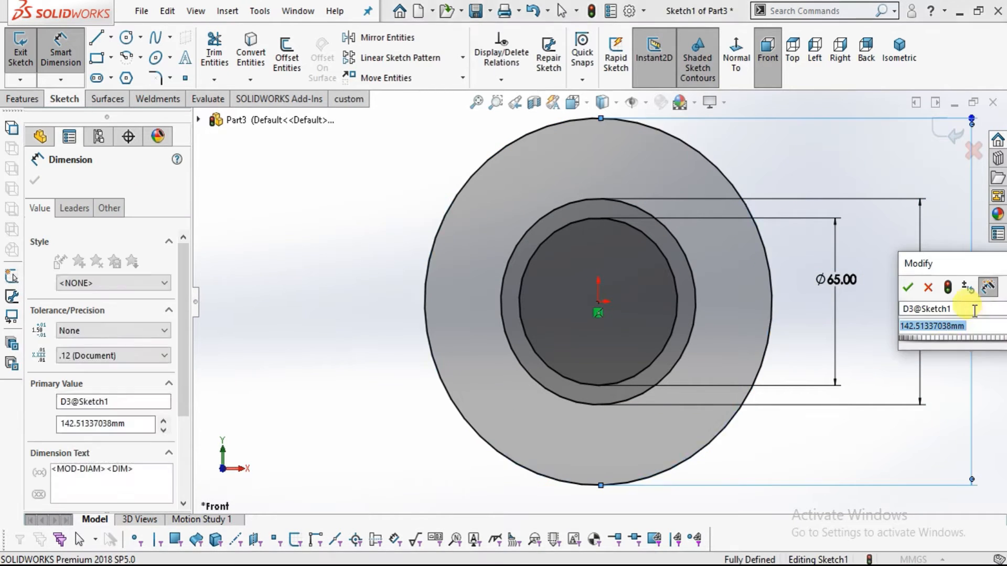
text(110)
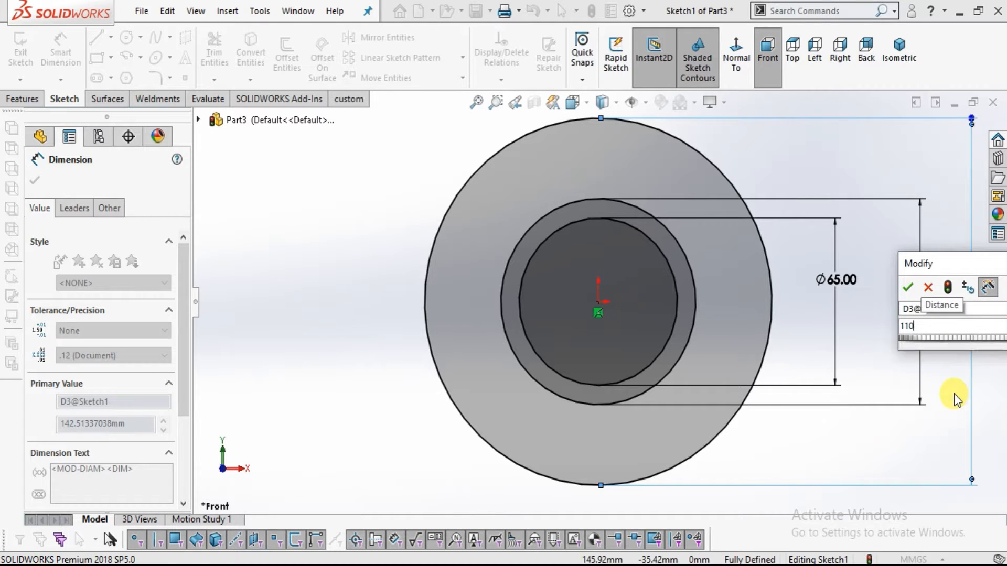
key(Return)
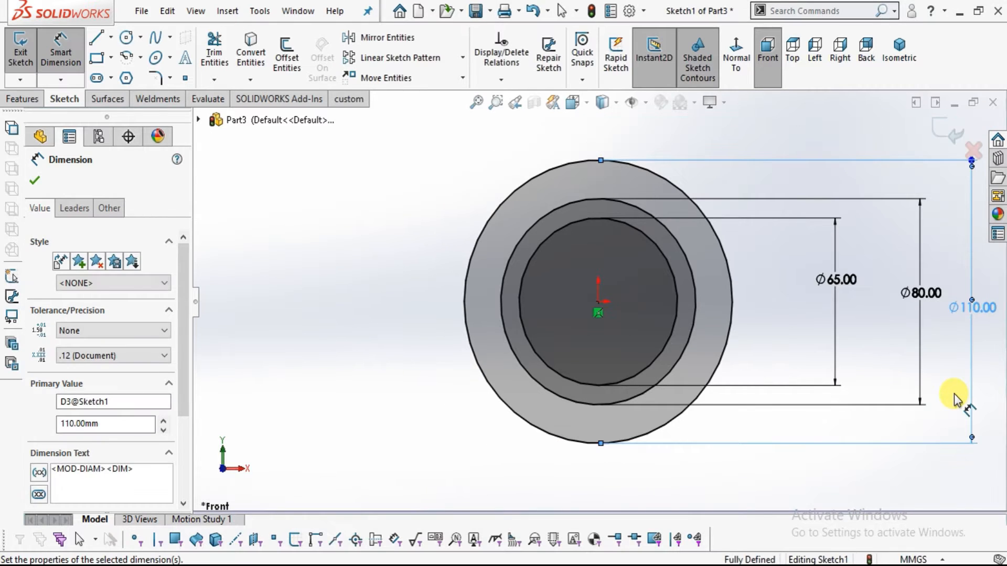
drag(184, 261, 204, 362)
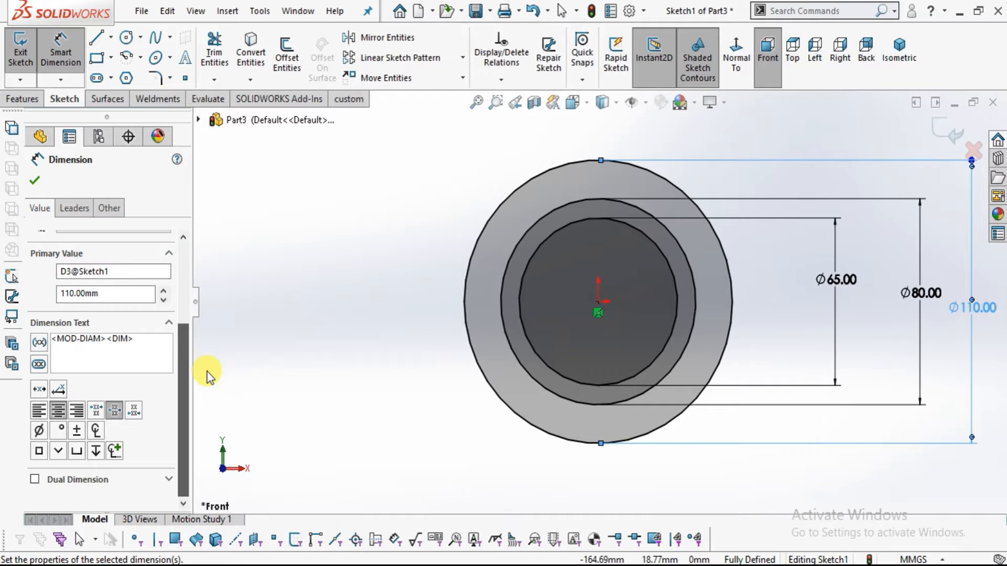
click(34, 181)
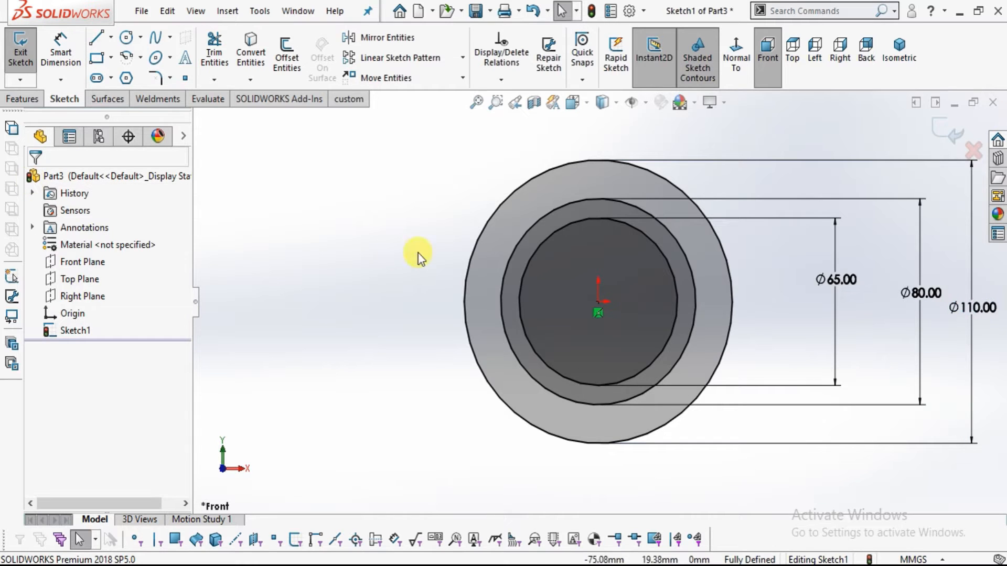
Convert the outermost 110 mm circle to construction geometry.
click(471, 268)
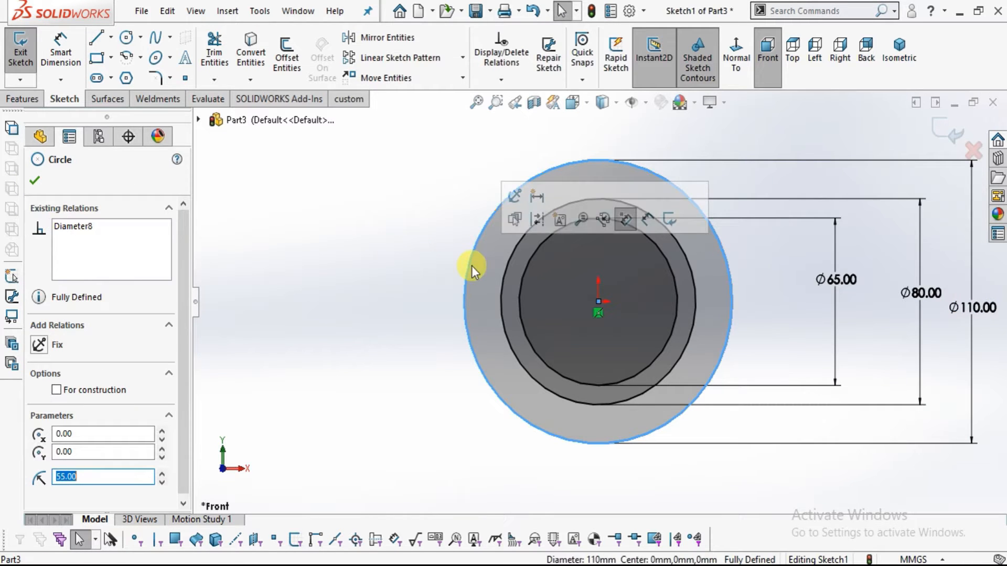
click(56, 391)
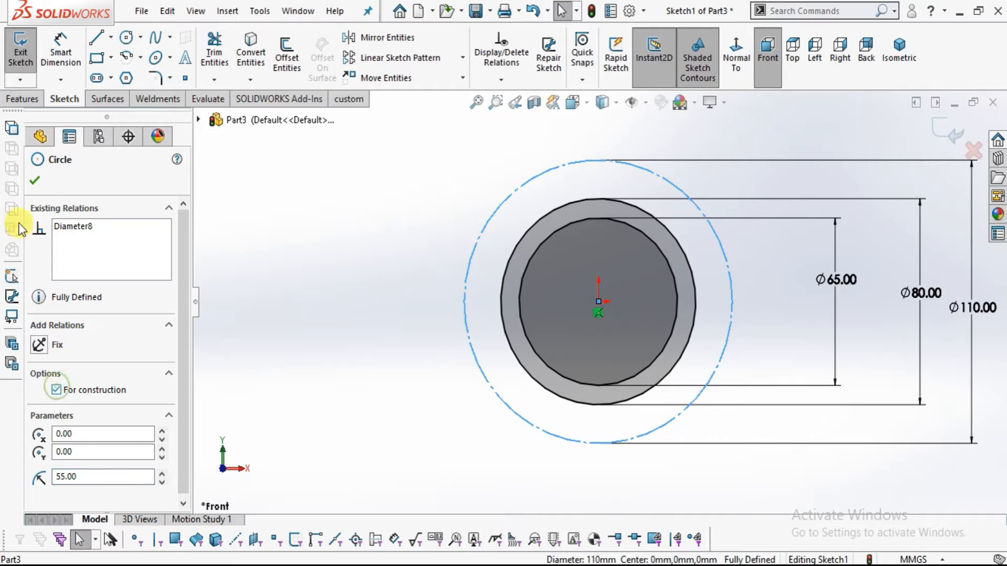
click(35, 181)
Draw a horizontal centerline about 84 mm long from the origin toward negative X, beyond the construction circle.
key(z)
scroll(691, 298, down, 2)
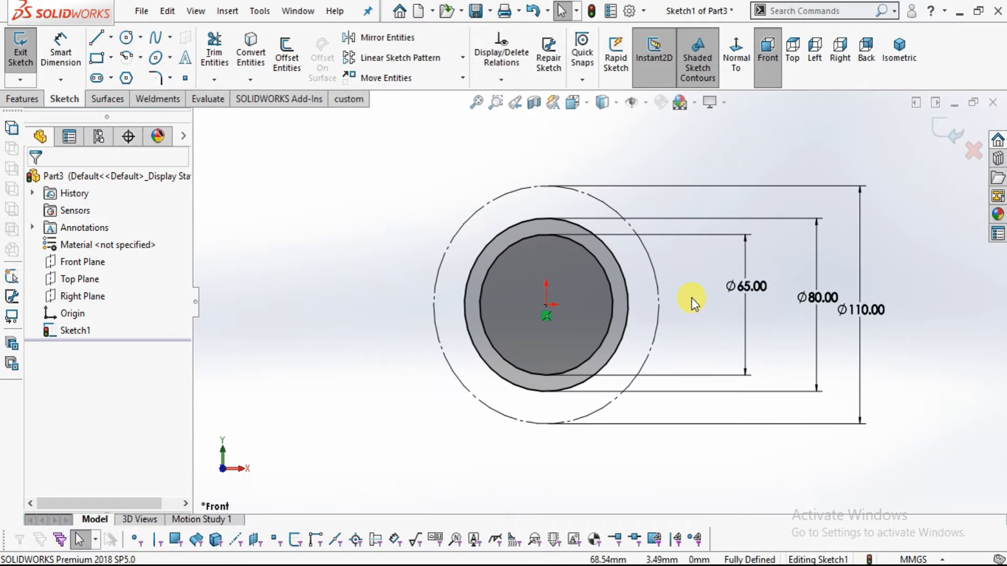
scroll(692, 301, down, 1)
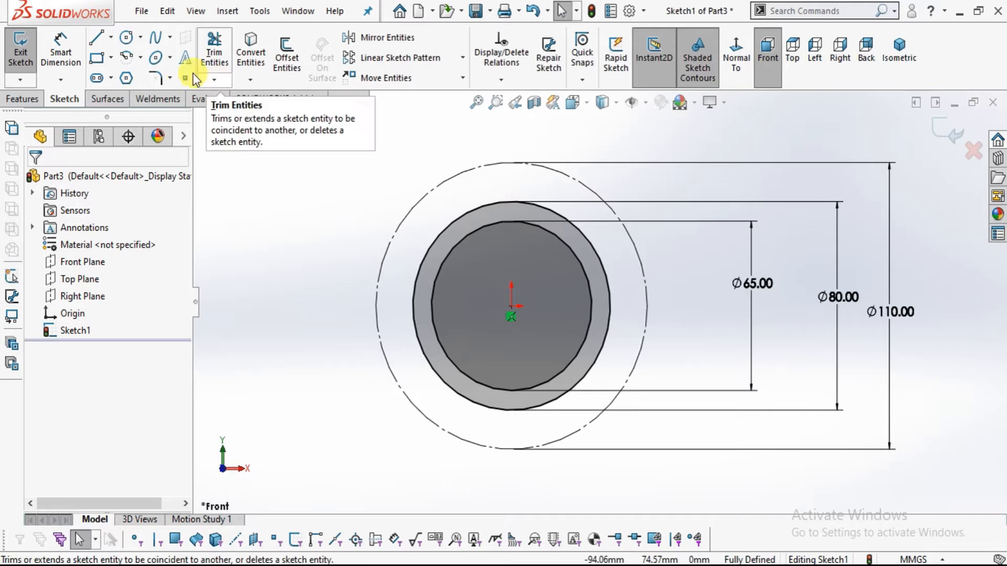
click(110, 38)
click(130, 77)
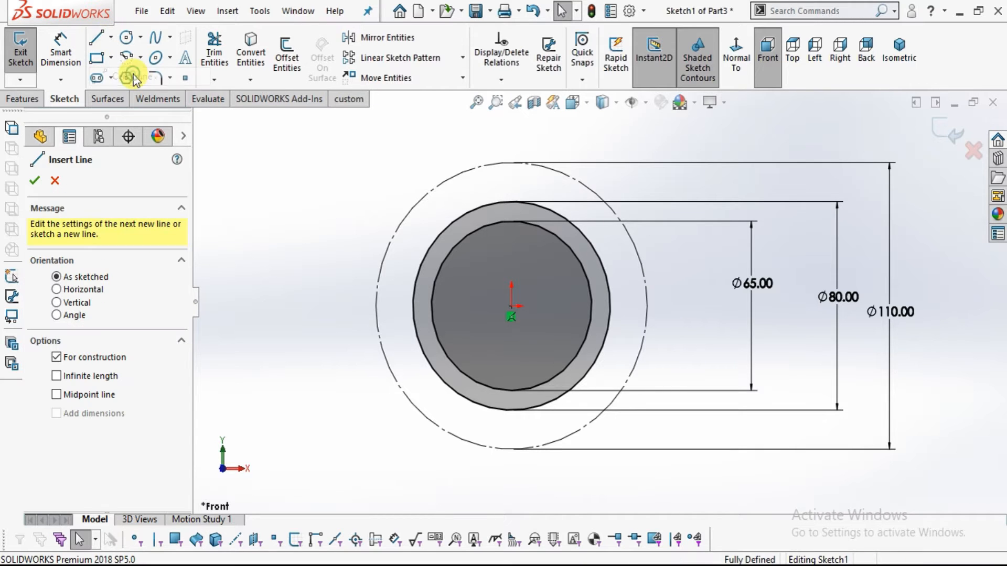
click(509, 309)
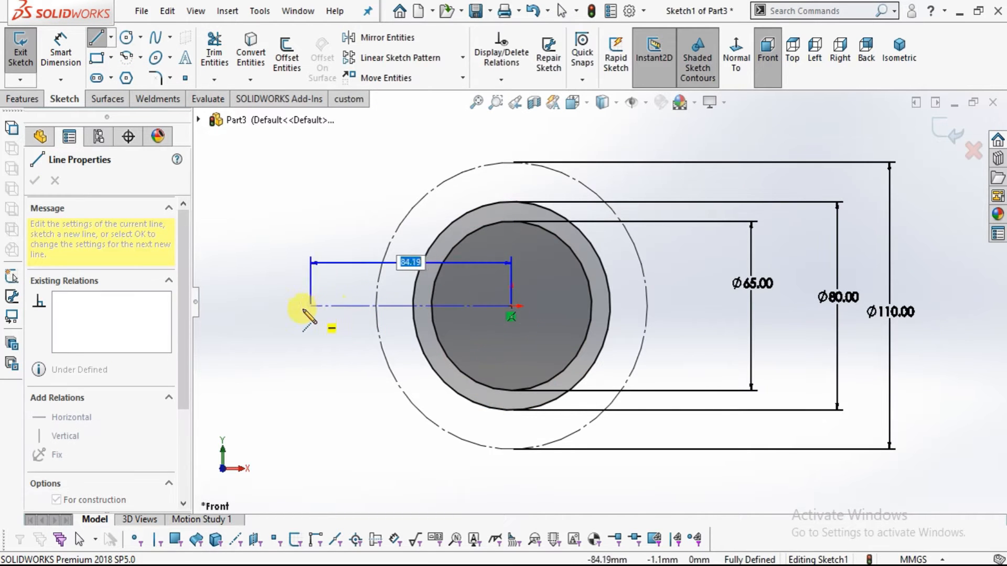
click(303, 306)
right_click(304, 309)
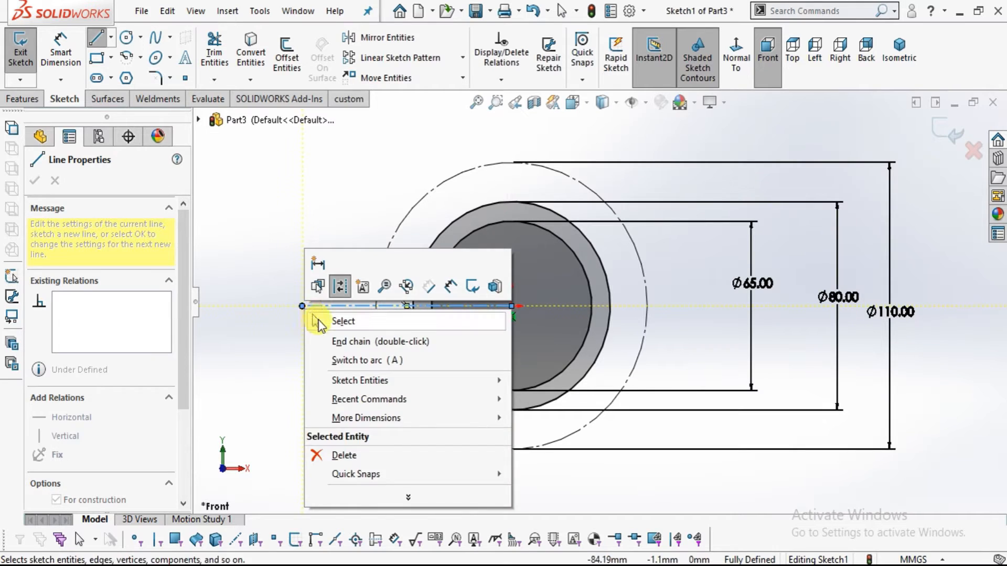
click(315, 320)
Draw a vertical centerline about 94 mm long from the origin downward past the construction circle.
click(114, 38)
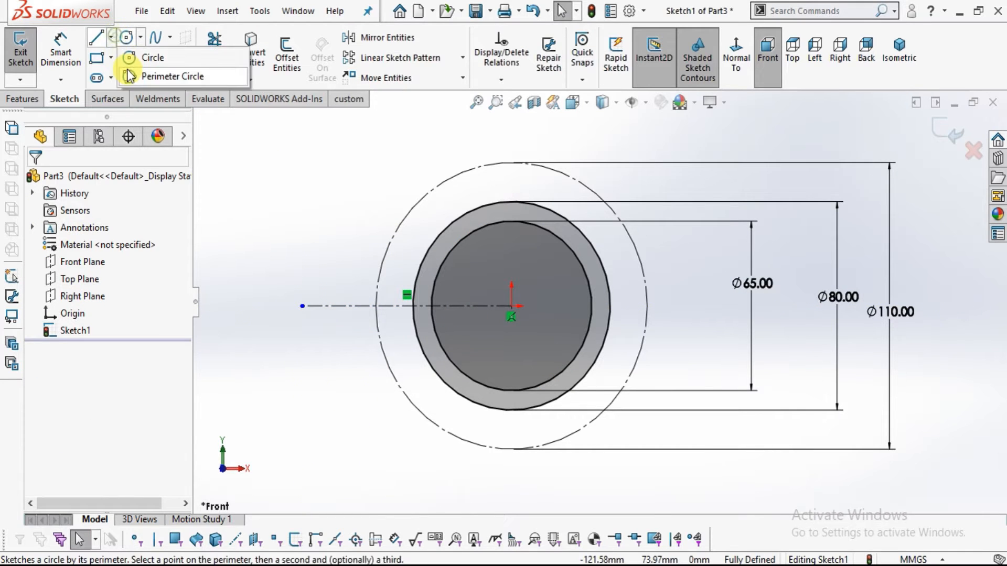
click(112, 39)
click(120, 77)
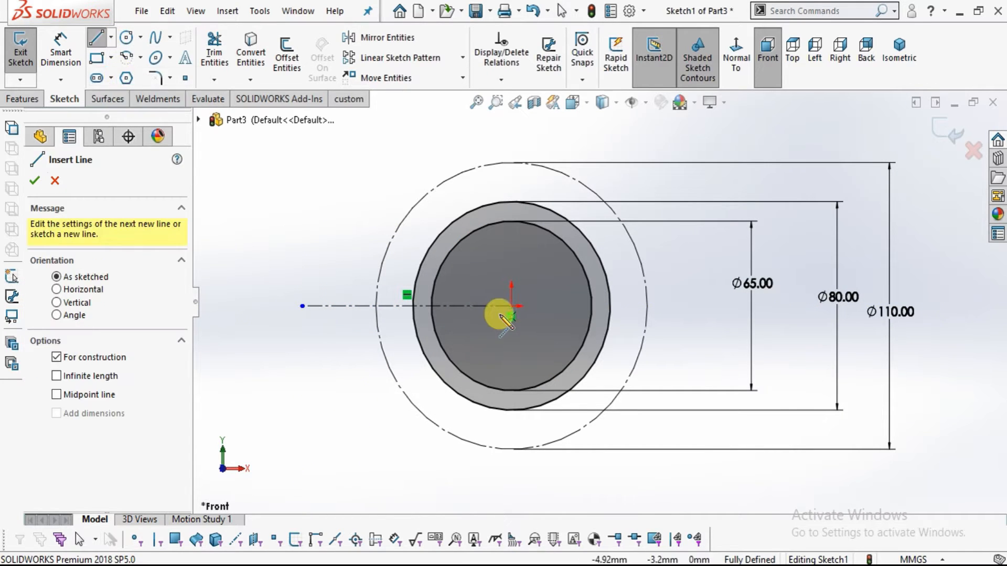
click(511, 305)
scroll(546, 404, up, 3)
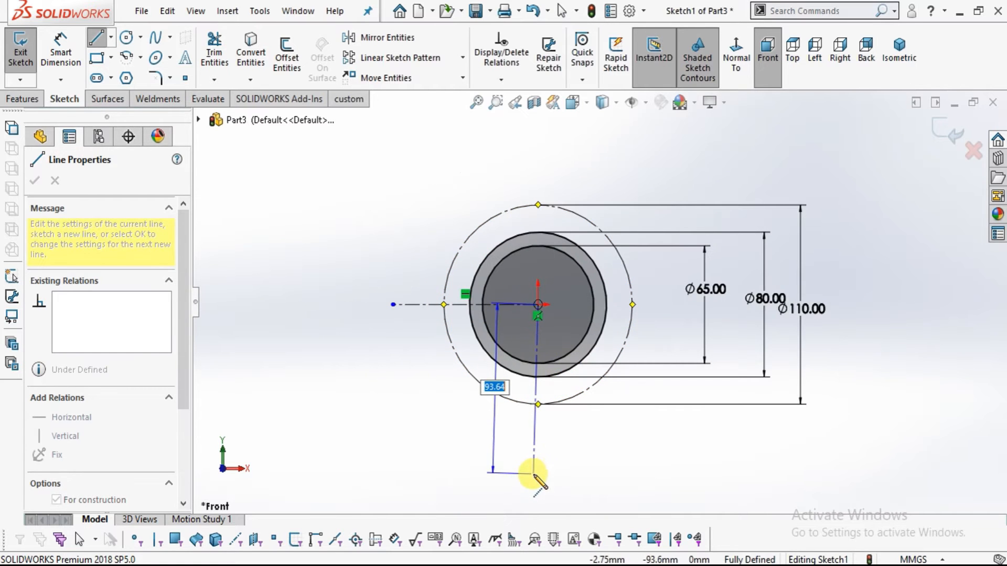
click(535, 474)
right_click(592, 401)
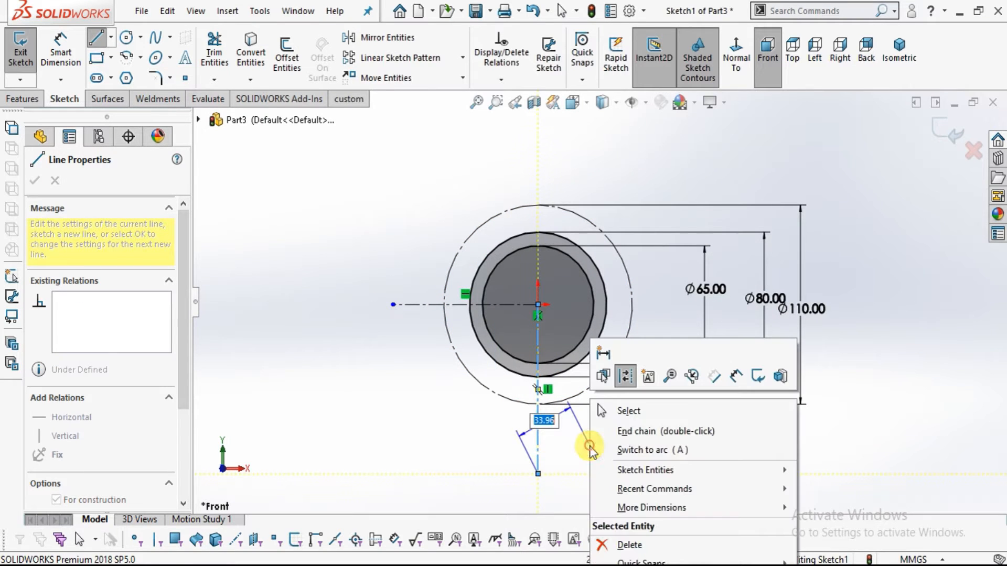
click(608, 412)
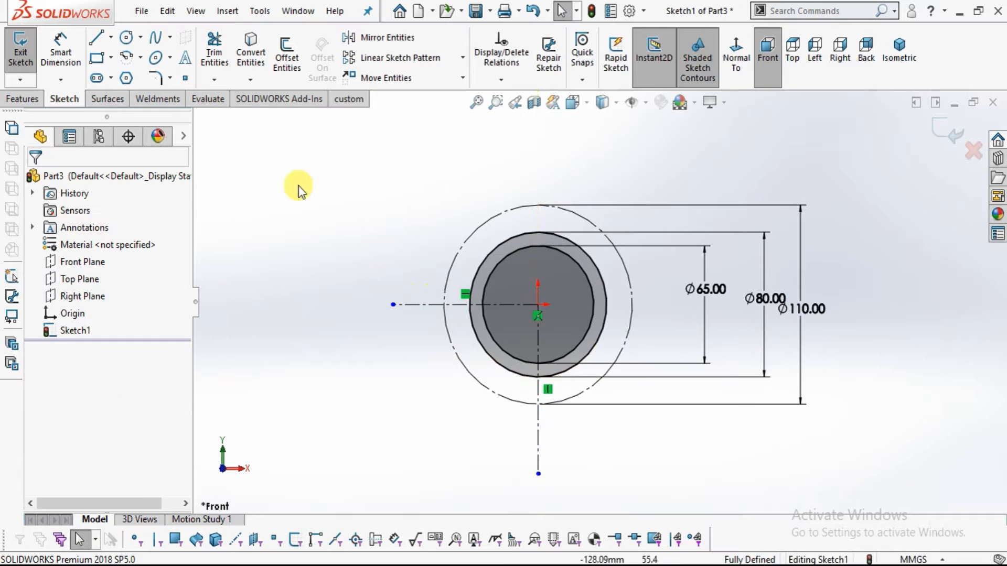
Check the lug sizes in the PDF drawing, and draw concentric circles about 23 and 13 mm in diameter at the construction circle's lower centerline intersection.
click(450, 559)
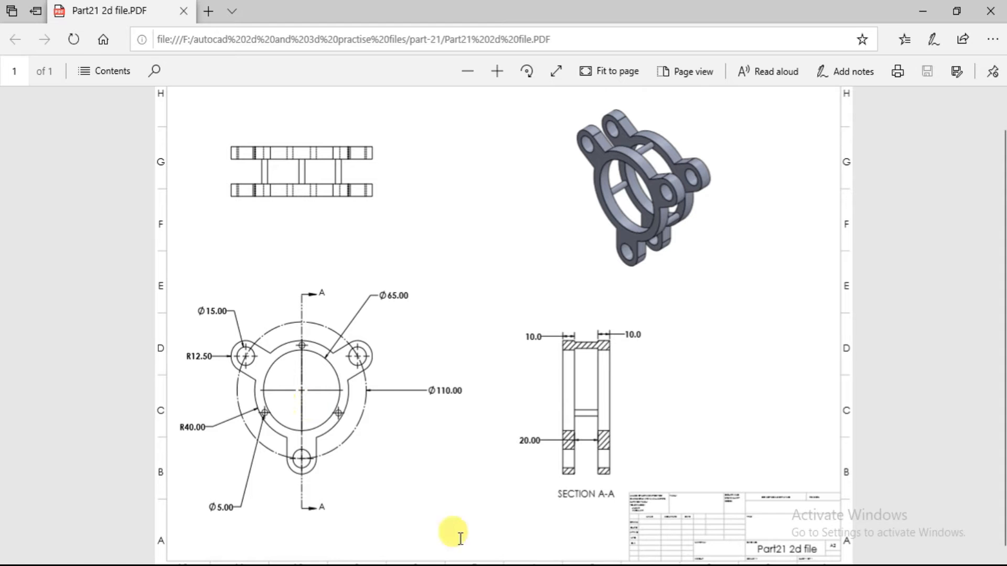
mouse_move(488, 561)
click(488, 533)
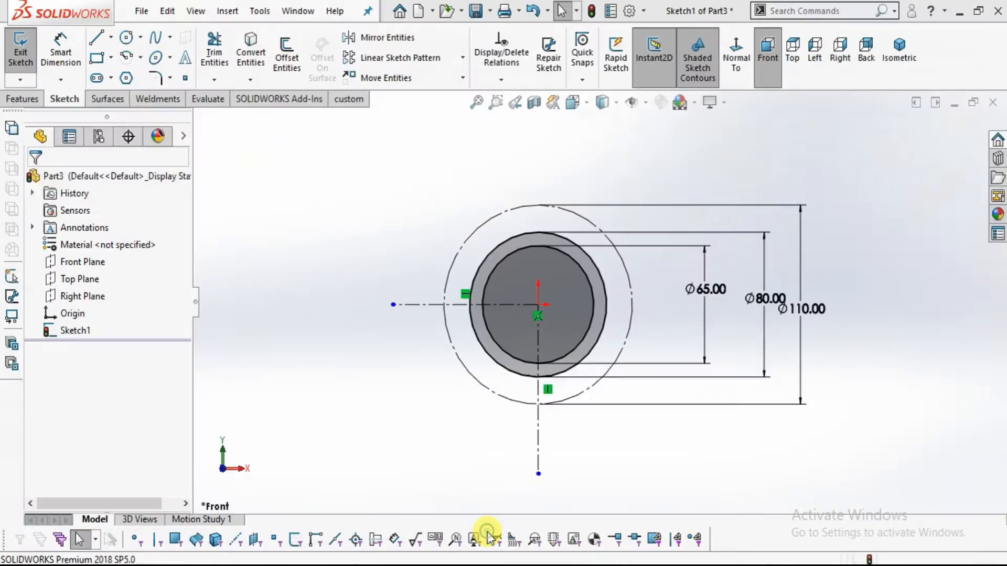
click(127, 38)
scroll(566, 439, down, 3)
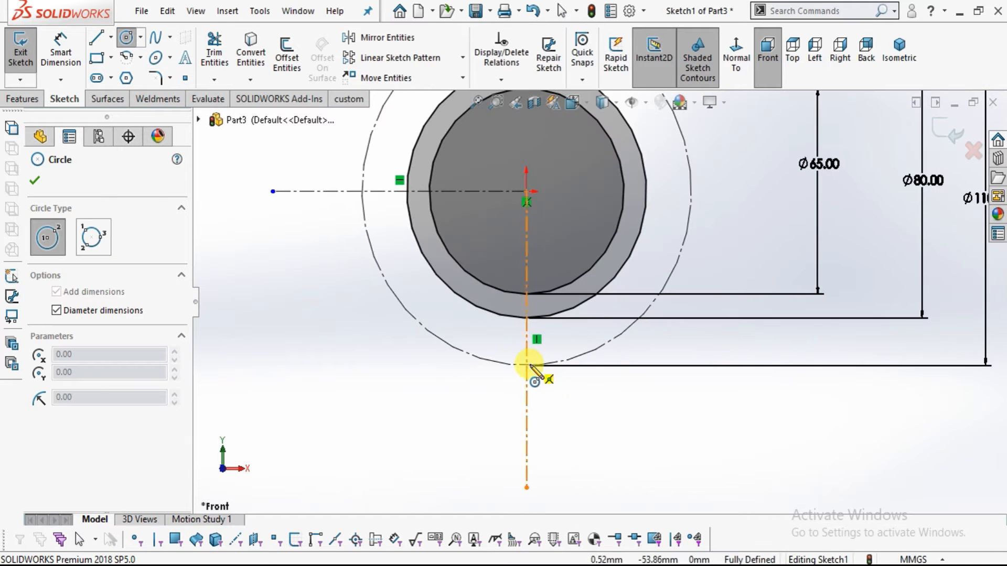
click(526, 365)
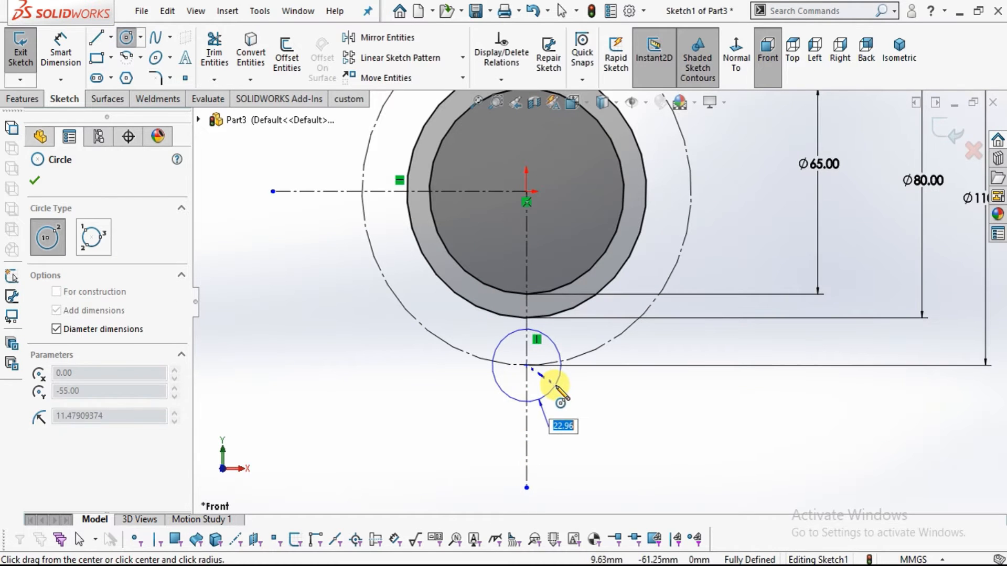
click(551, 386)
click(527, 366)
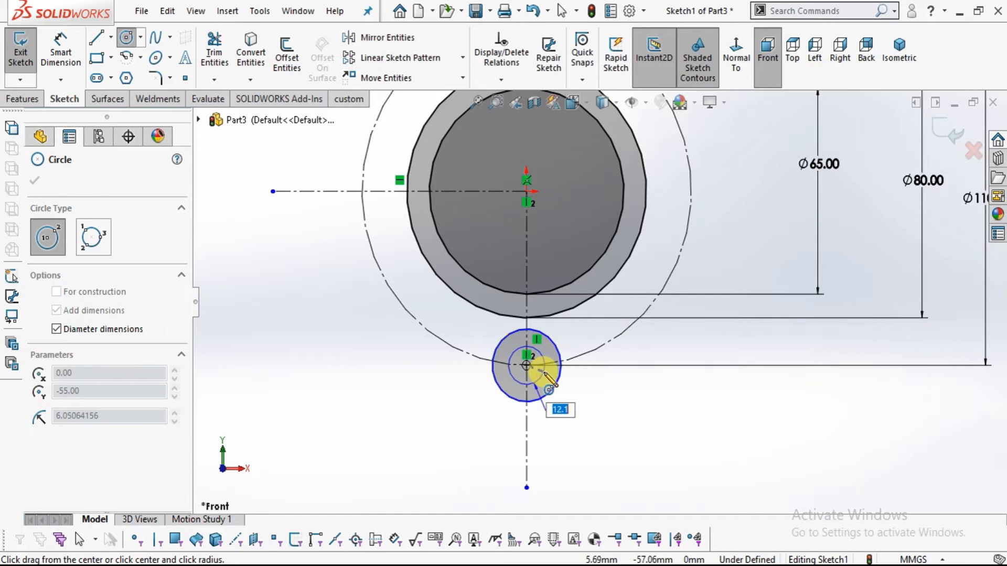
click(544, 371)
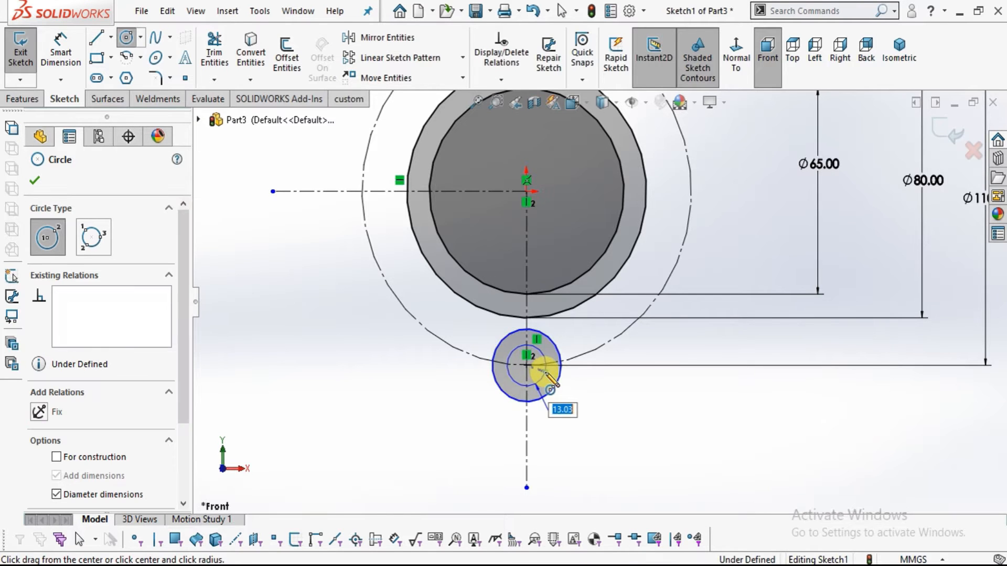
Dimension the inner lug circle with a diameter of 15 mm.
click(61, 53)
scroll(635, 352, down, 4)
click(432, 342)
click(568, 402)
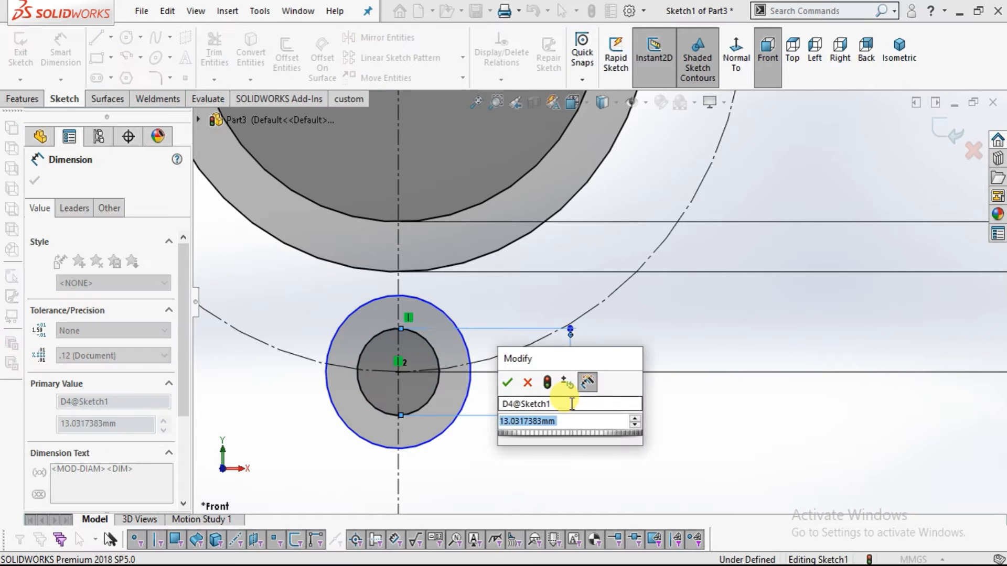
text(15)
key(Return)
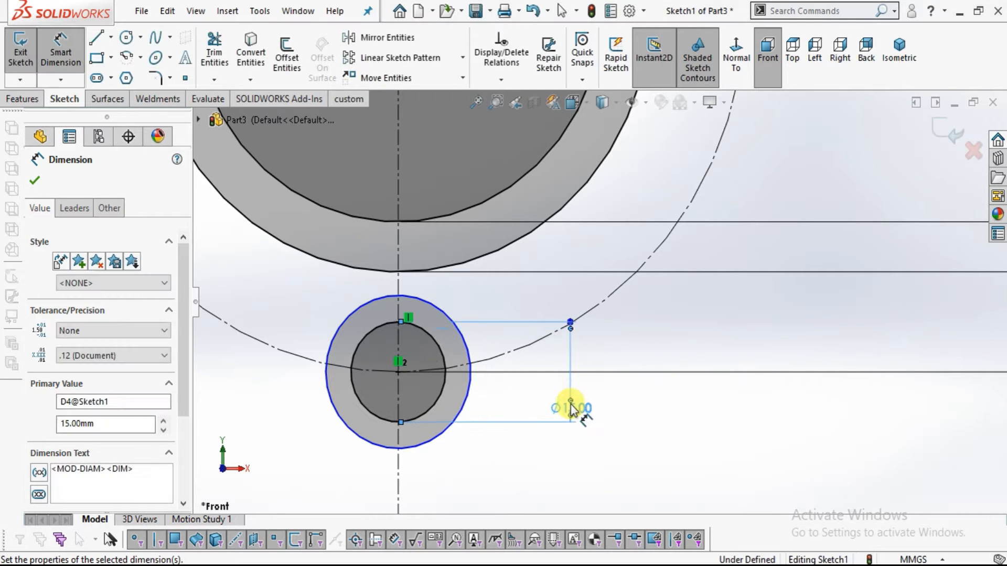
Dimension the outer lug circle with a diameter of 25 mm.
click(471, 346)
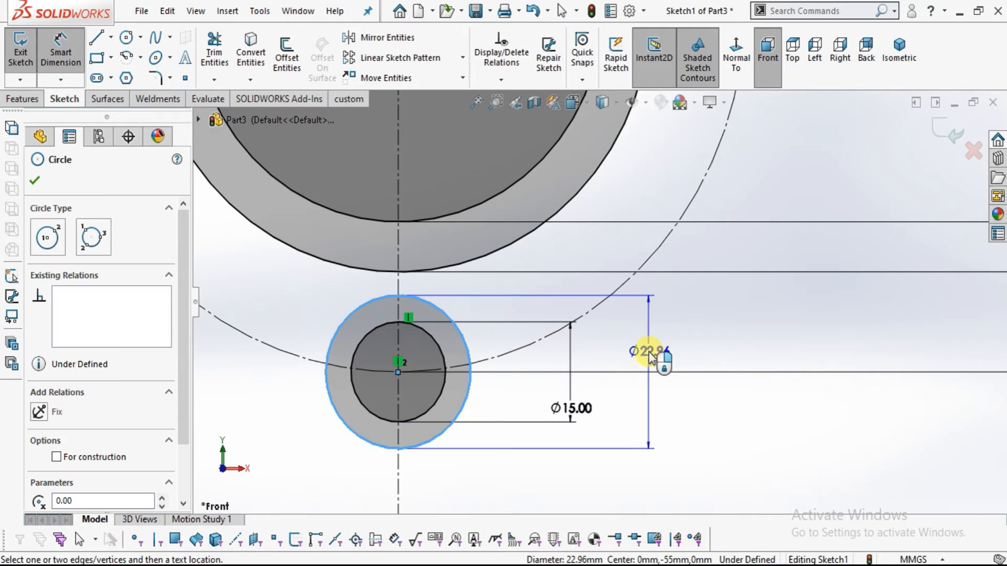
click(649, 350)
text(25)
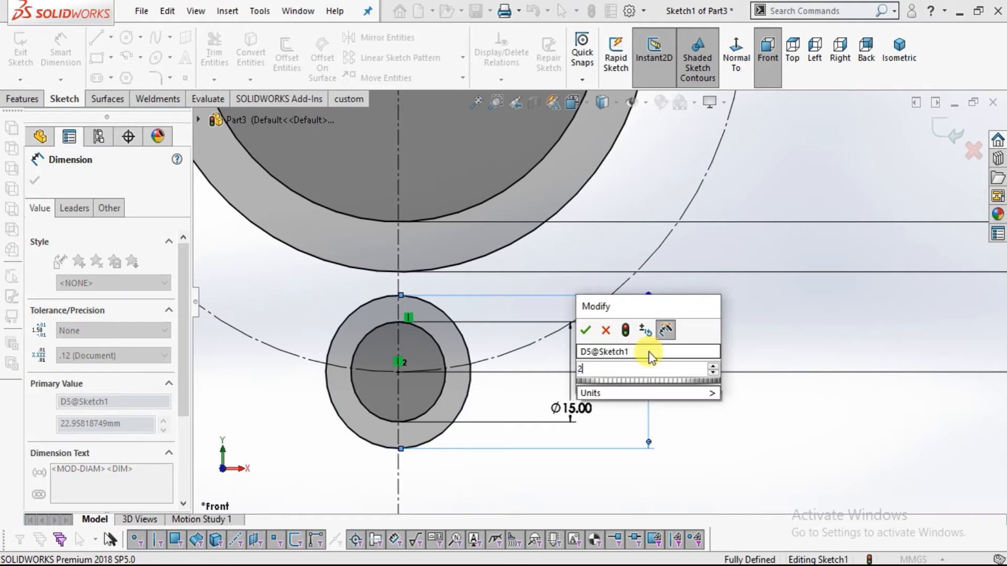
key(Return)
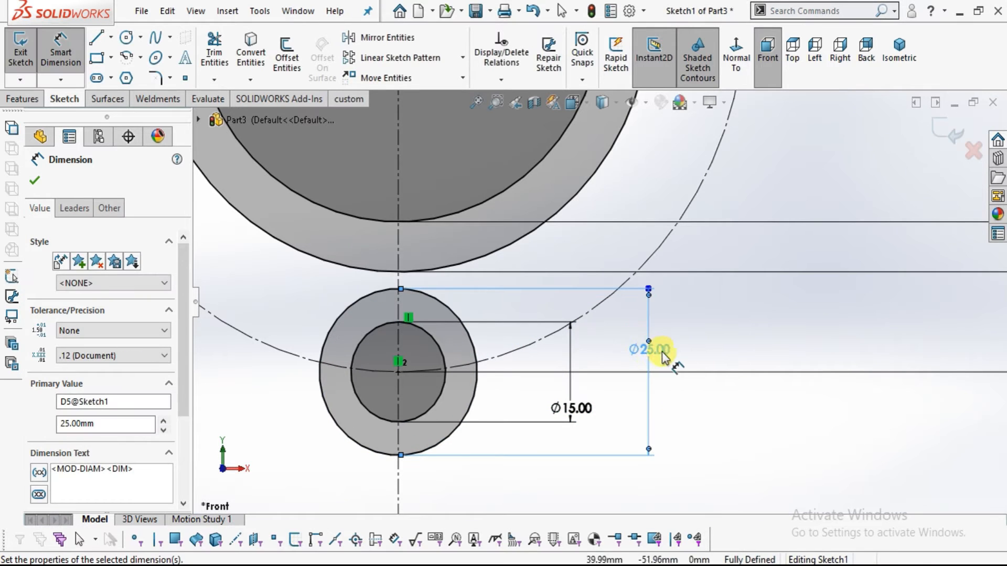
Draw a line about 15.6 mm long from the 80 mm circle down to the left side of the 25 mm lug circle.
scroll(744, 401, up, 3)
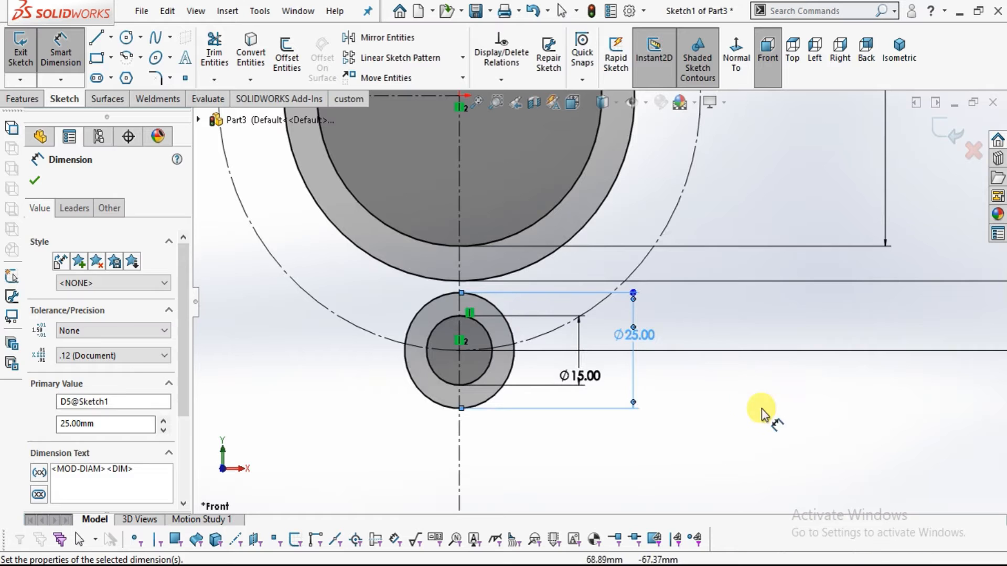
click(96, 37)
scroll(558, 314, down, 3)
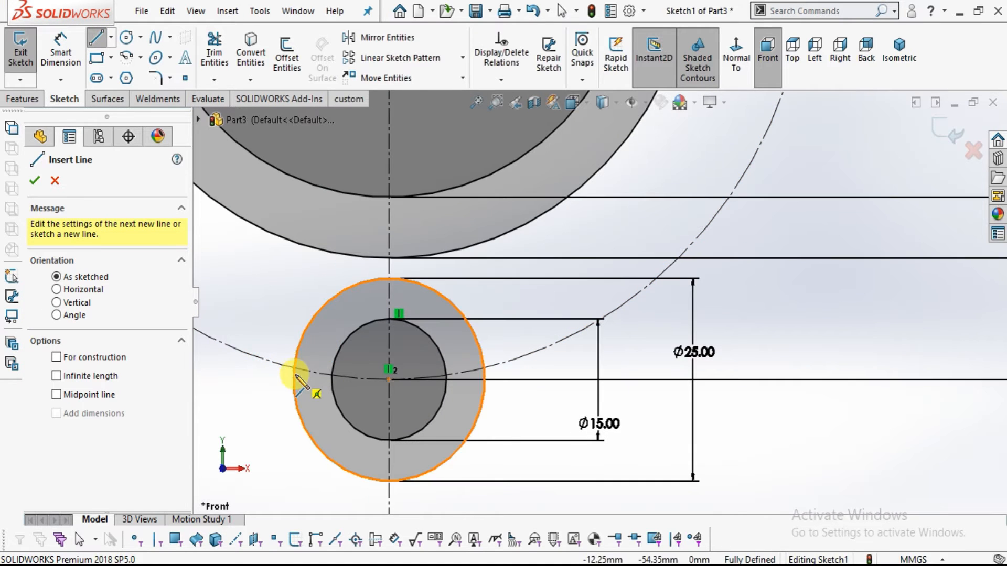
click(293, 243)
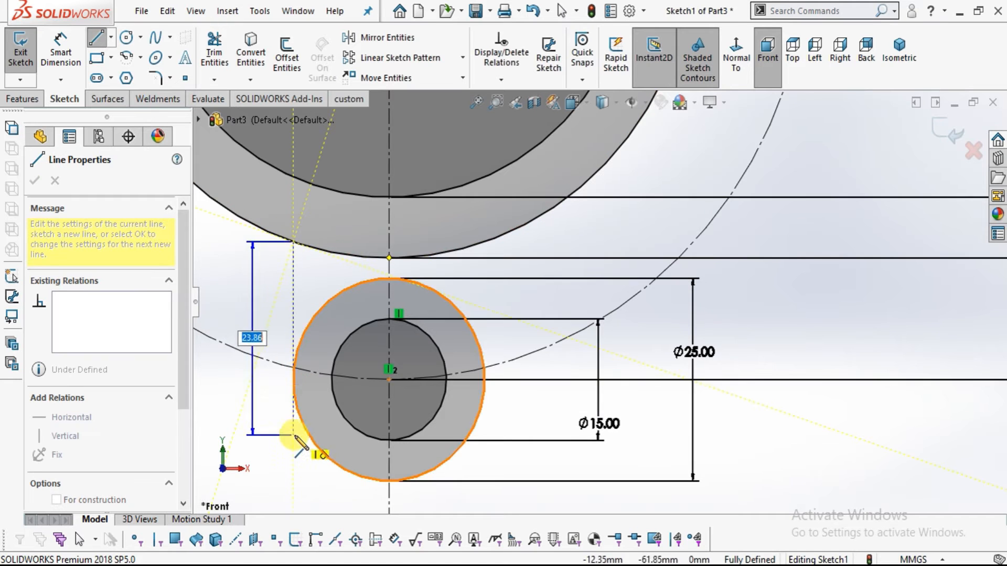
click(294, 366)
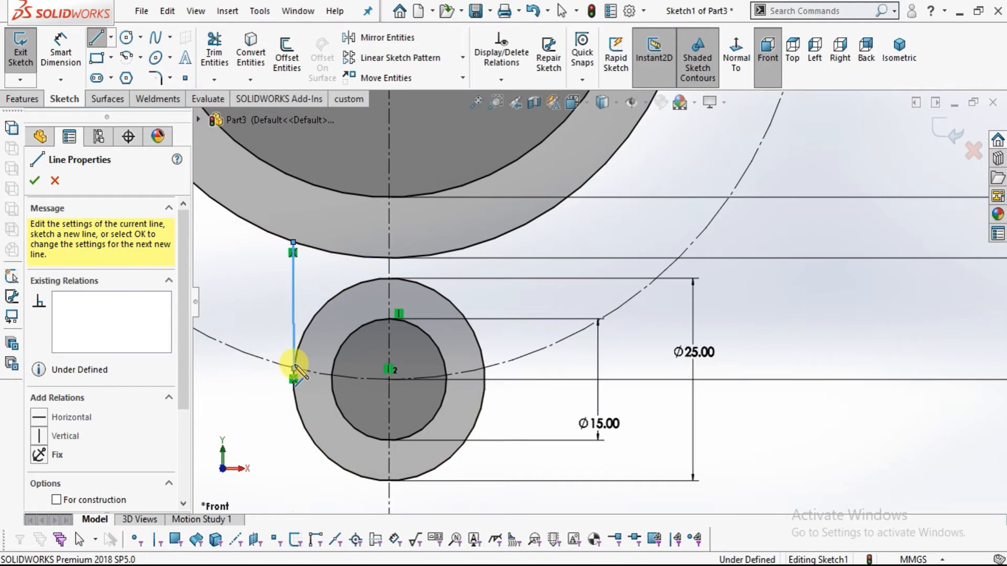
key(Escape)
Make the lug's left side line tangent to the 25 mm circle.
click(293, 329)
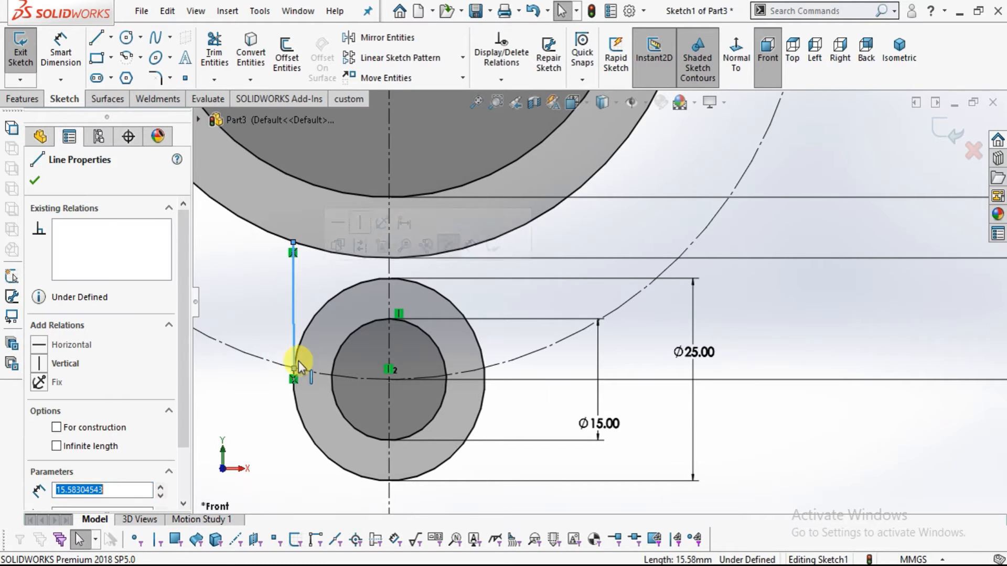
ctrl+click(298, 405)
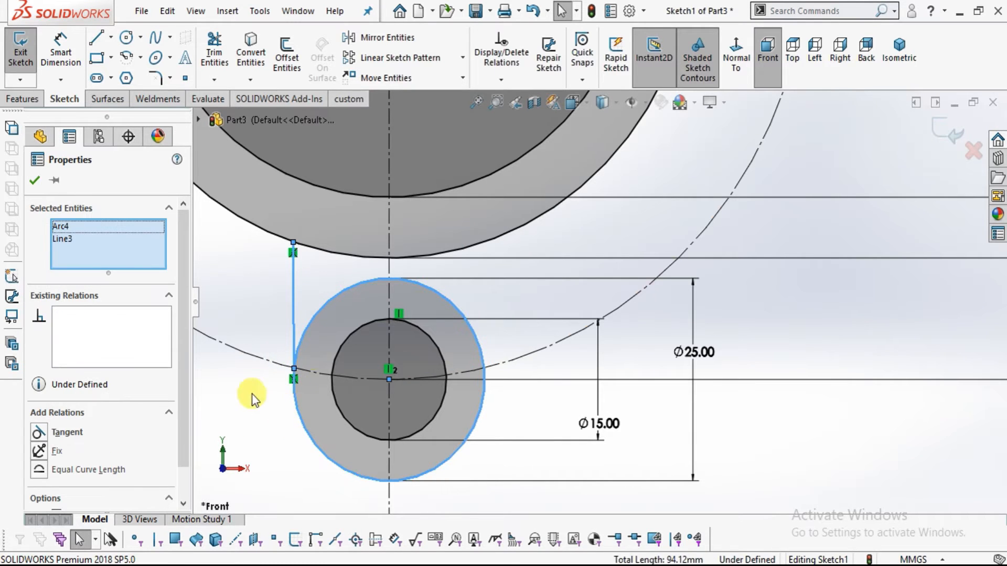
click(45, 433)
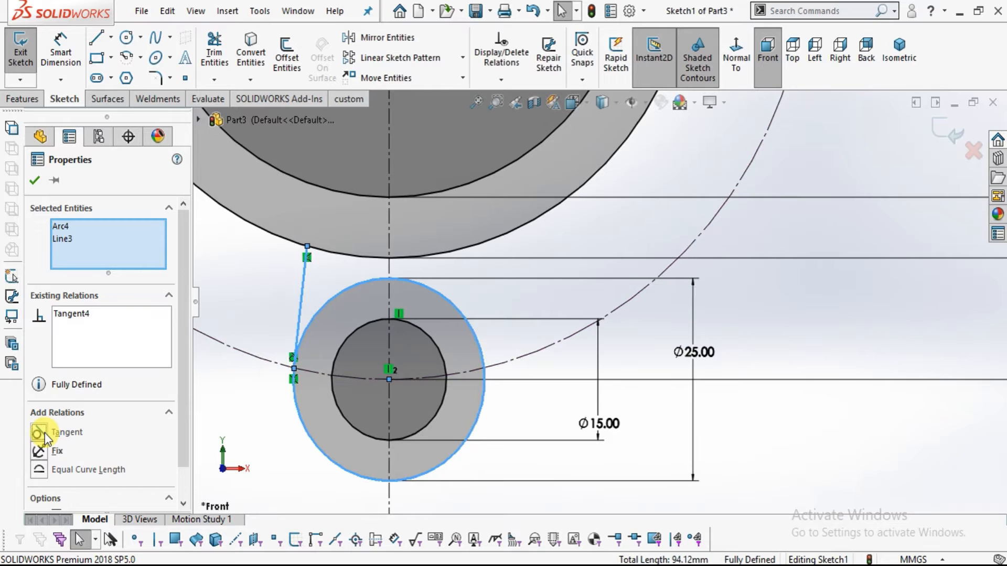
key(Escape)
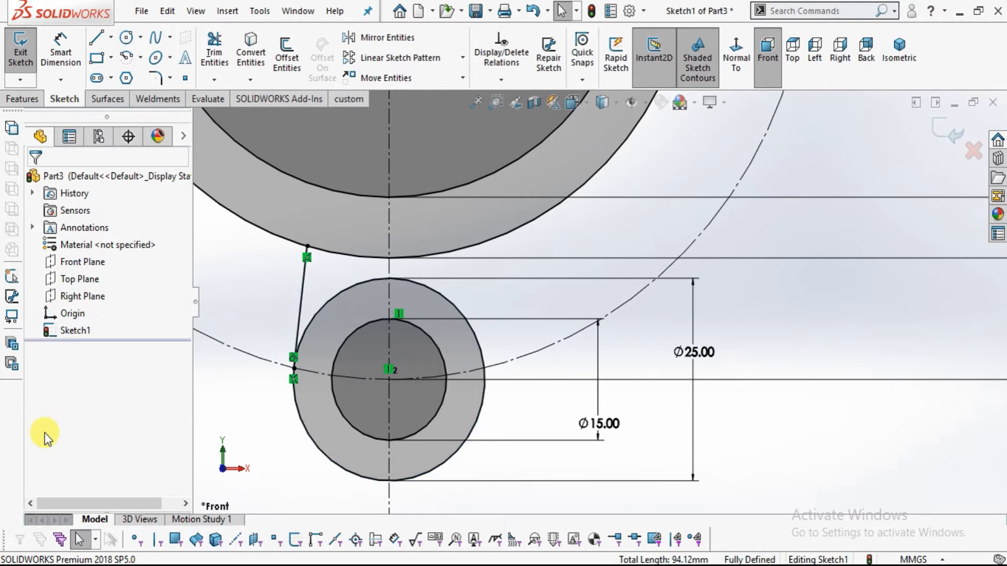
Try to make the tangent side line vertical, and delete all of its relations.
click(302, 279)
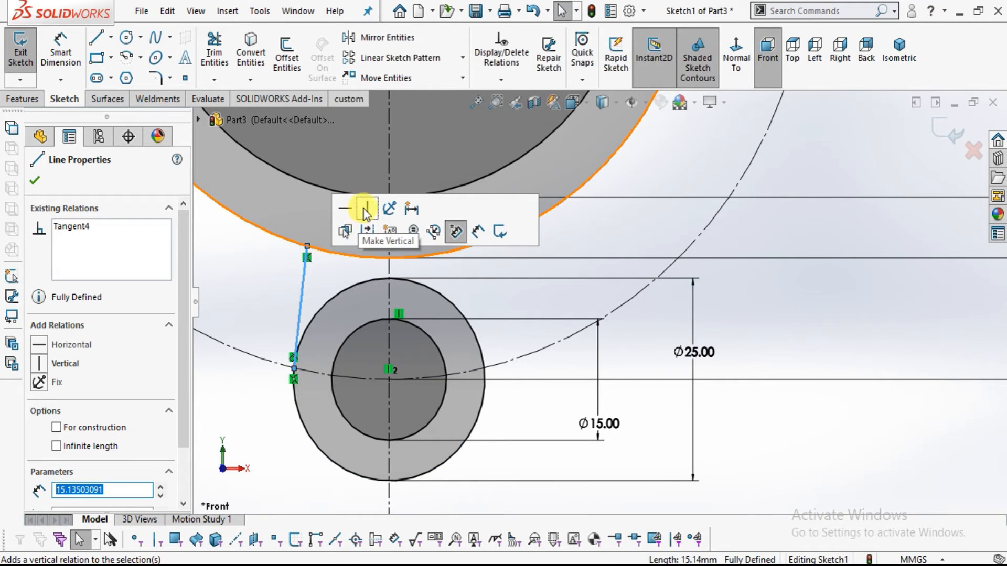
click(365, 209)
right_click(134, 254)
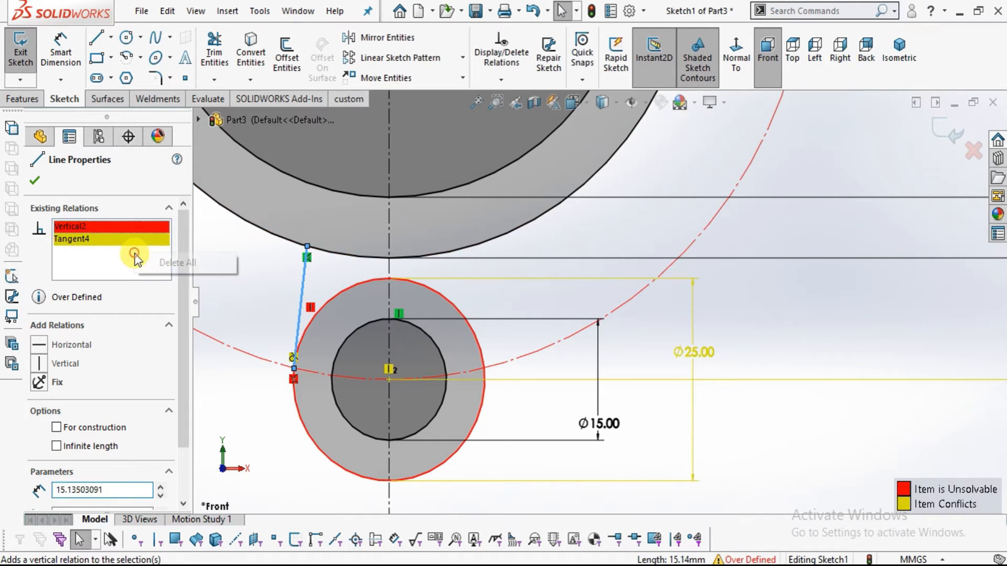
click(162, 267)
key(Escape)
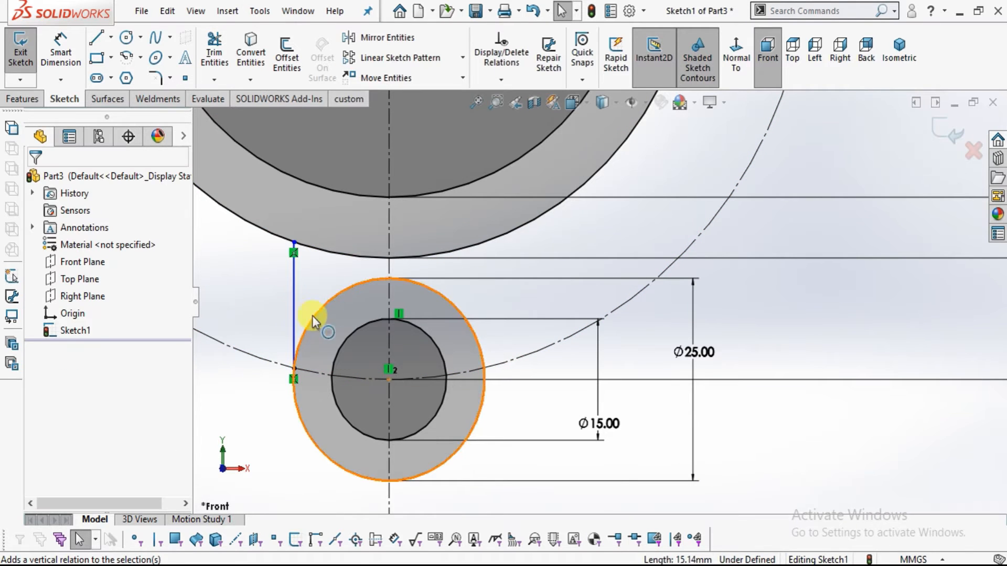
Try the tangent relation between the left side line and the 25 mm circle again, and undo it.
click(294, 295)
ctrl+click(300, 417)
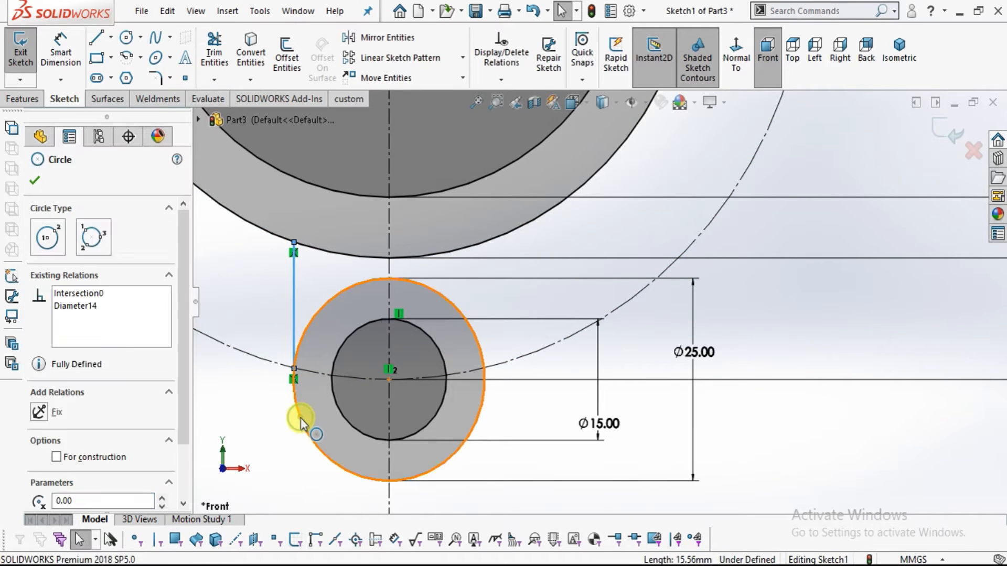
click(37, 433)
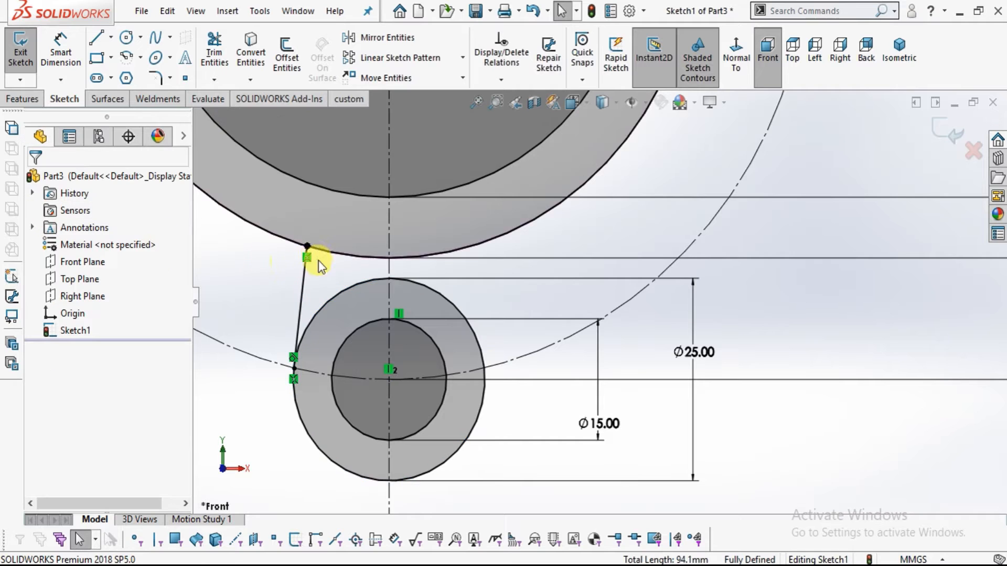
click(308, 247)
click(271, 228)
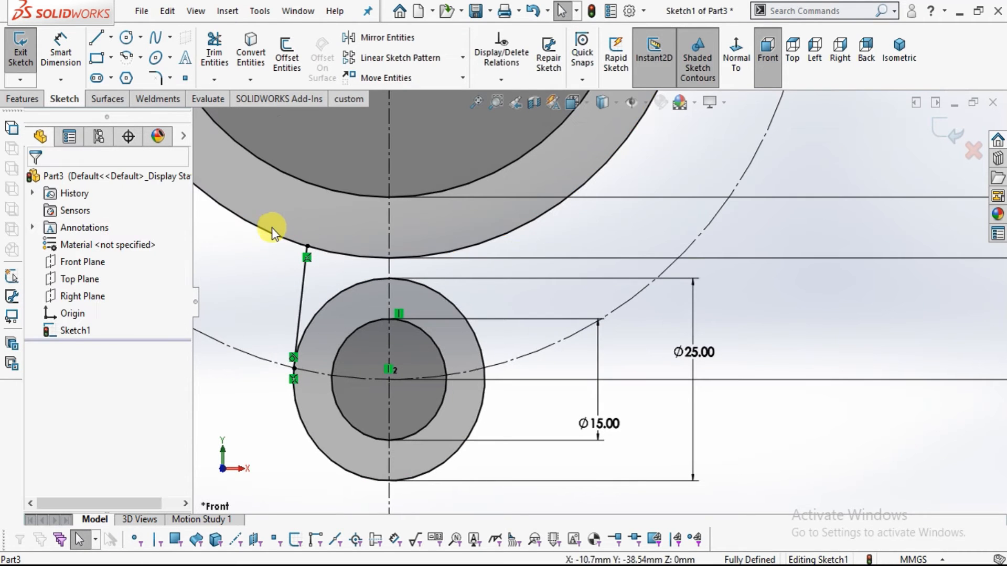
key(ctrl+z)
key(ctrl+z)
Add a vertical relation to the lug's left side line.
click(307, 298)
scroll(314, 293, down, 2)
click(294, 267)
click(367, 191)
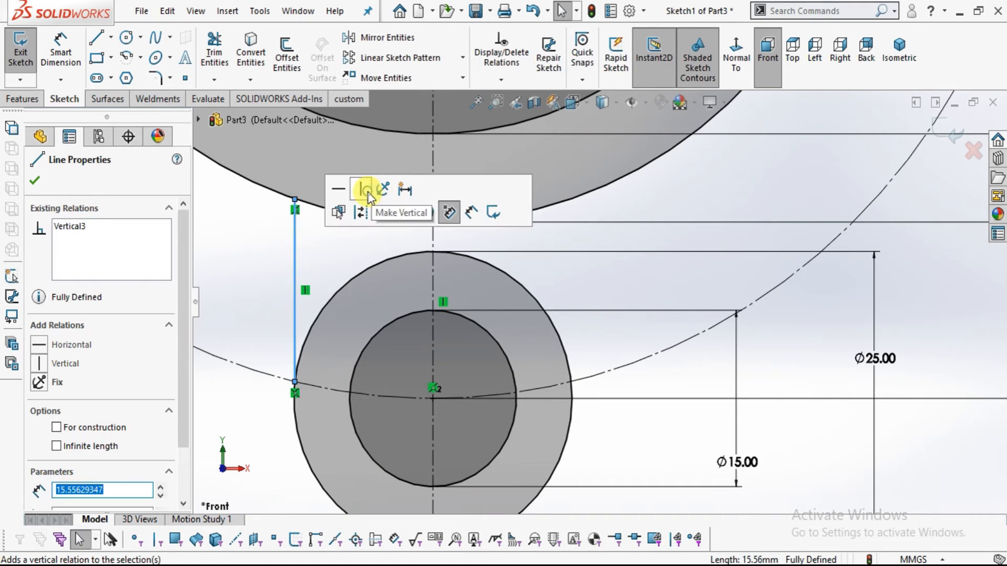
click(365, 237)
Mirror the lug's left side line about the vertical centerline, keeping the original.
scroll(529, 319, up, 3)
scroll(523, 314, down, 2)
scroll(519, 313, up, 2)
scroll(507, 309, down, 3)
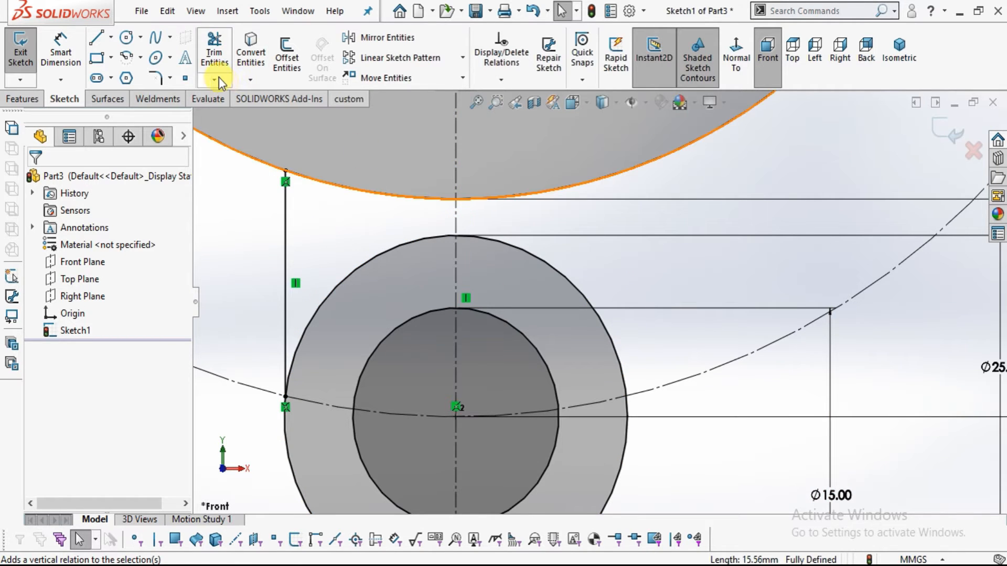
click(387, 37)
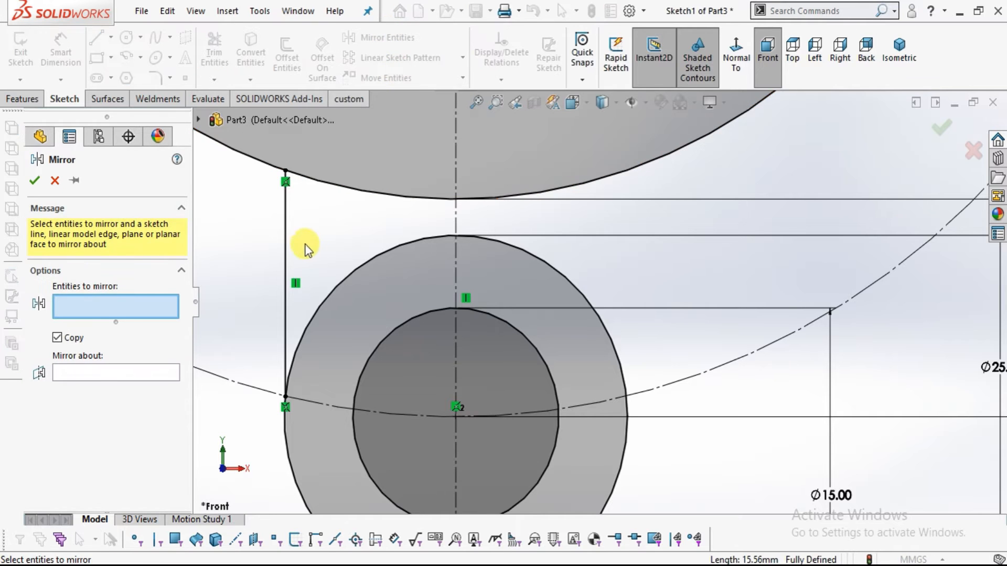
click(286, 234)
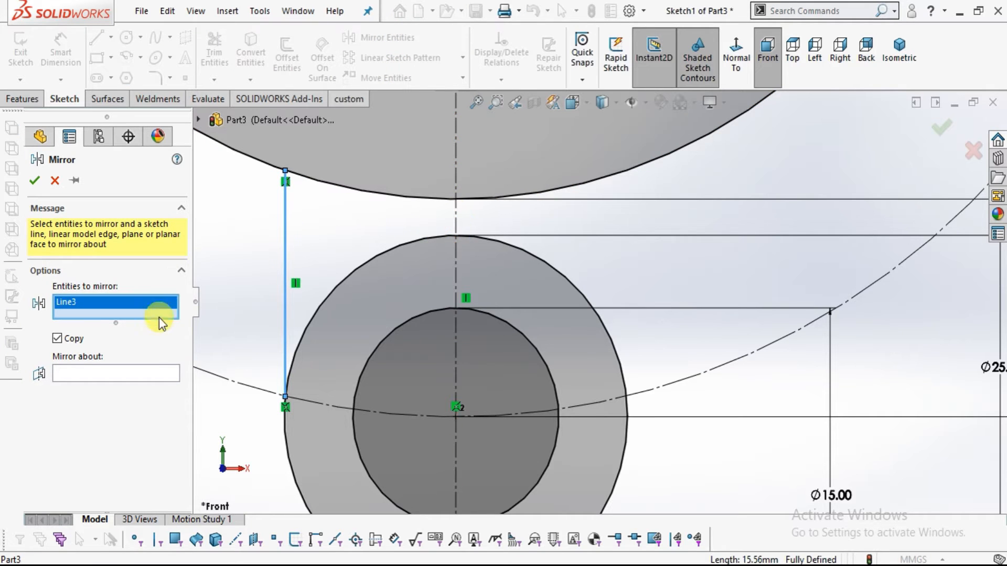
click(145, 376)
click(456, 212)
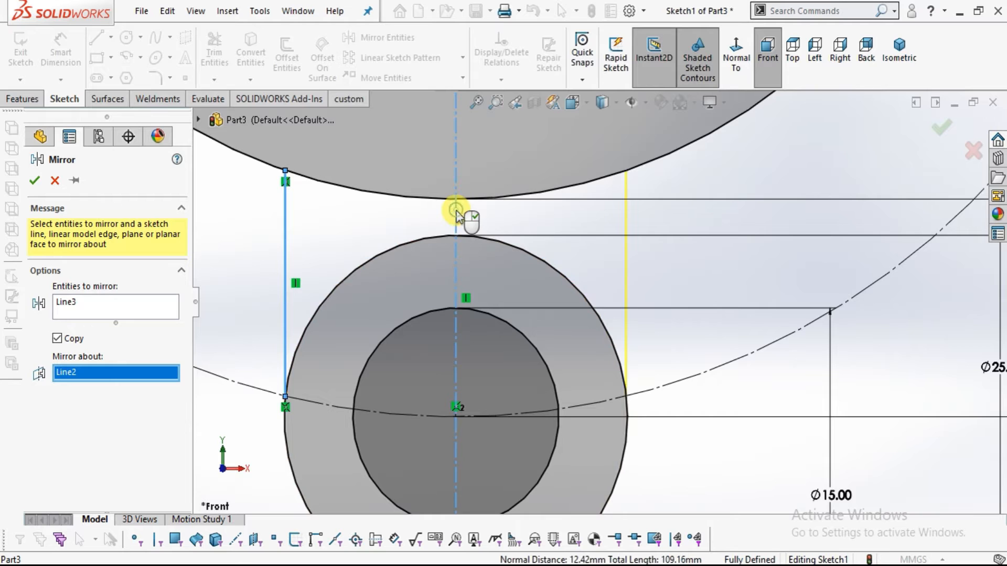
scroll(501, 240, up, 2)
click(35, 182)
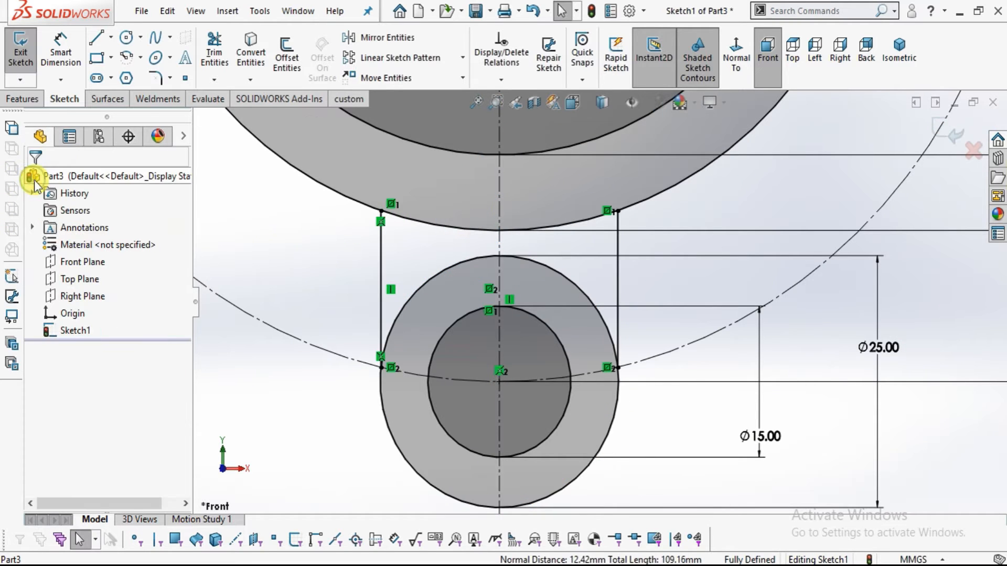
Power-trim the upper arc of the 25 mm circle and the 80 mm circle's arc between the two lug side lines.
scroll(606, 302, down, 3)
click(212, 45)
scroll(612, 260, down, 2)
drag(557, 236, 504, 293)
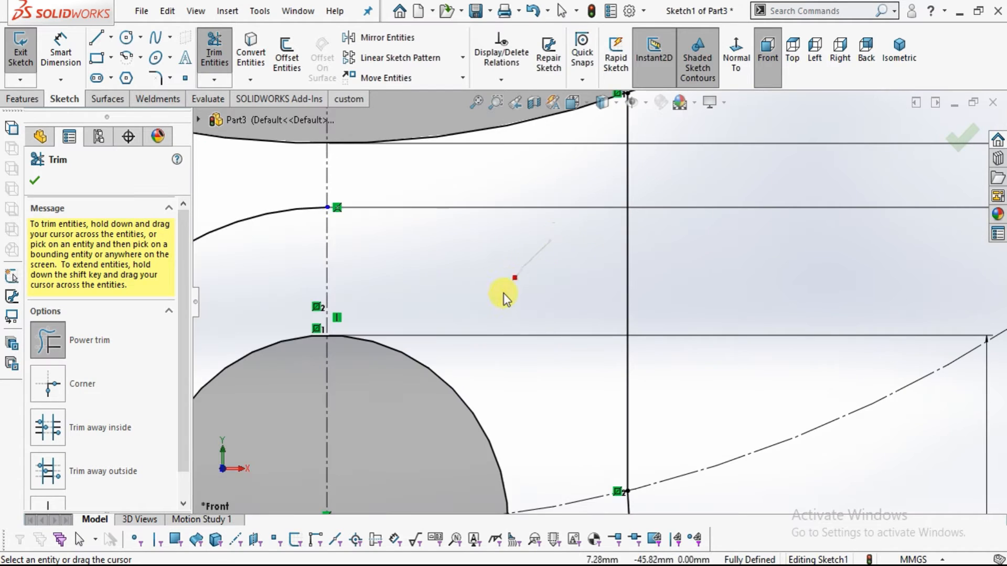
scroll(504, 293, up, 3)
drag(360, 275, 361, 155)
scroll(519, 181, down, 4)
drag(633, 253, 621, 236)
scroll(596, 212, up, 5)
key(Escape)
Add a tangent relation between the lug's left side line and the 25 mm arc.
scroll(609, 303, down, 2)
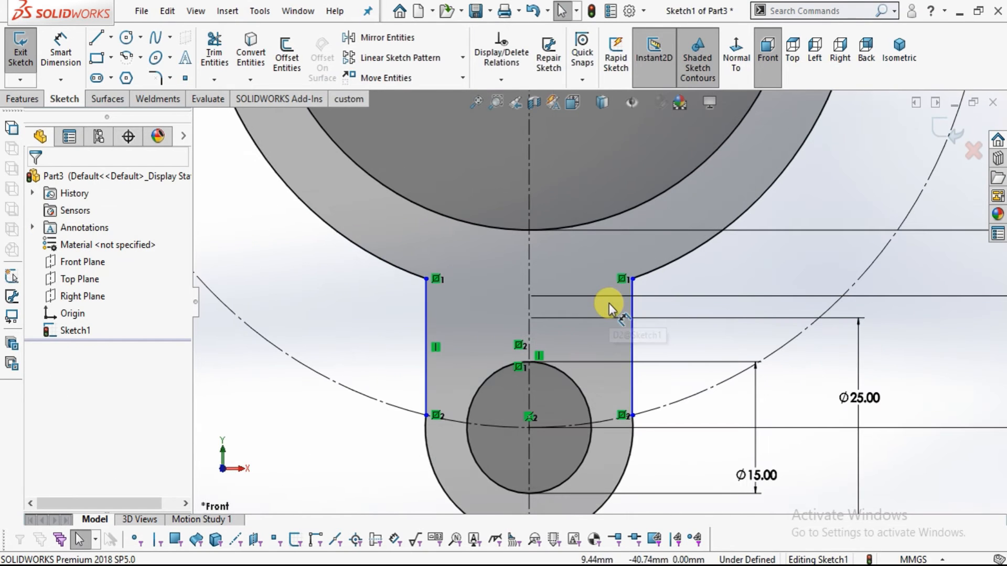
click(426, 342)
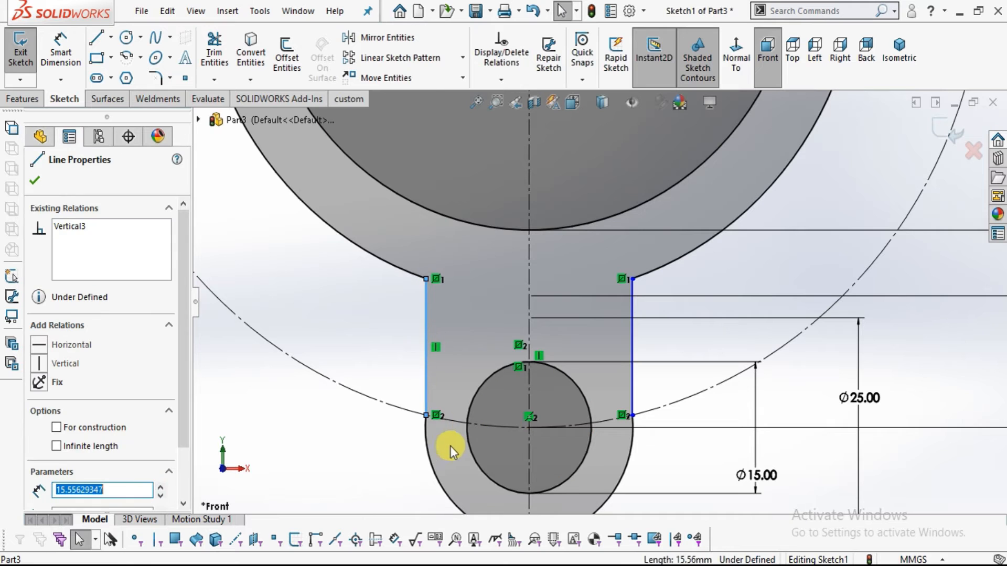
ctrl+click(430, 463)
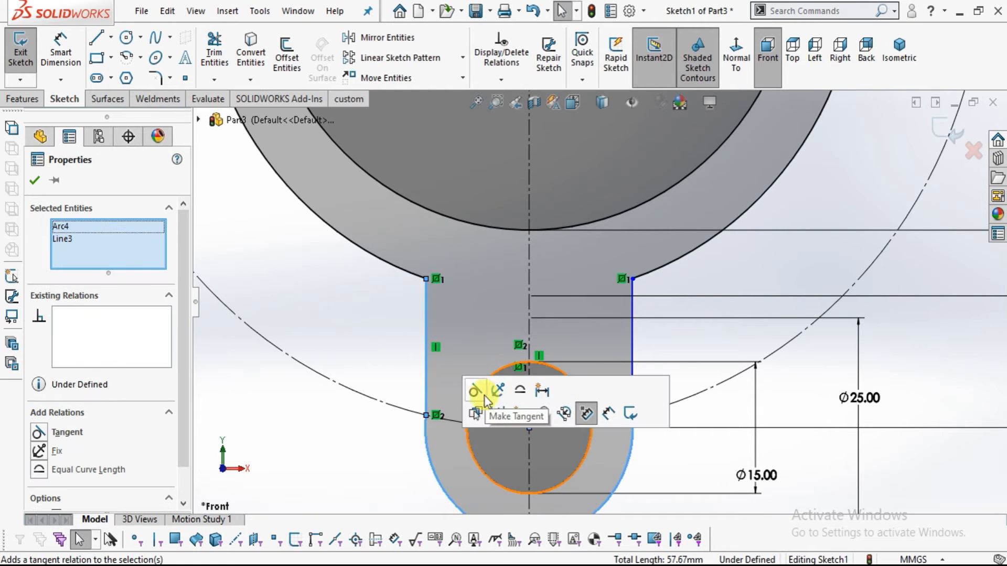
click(473, 392)
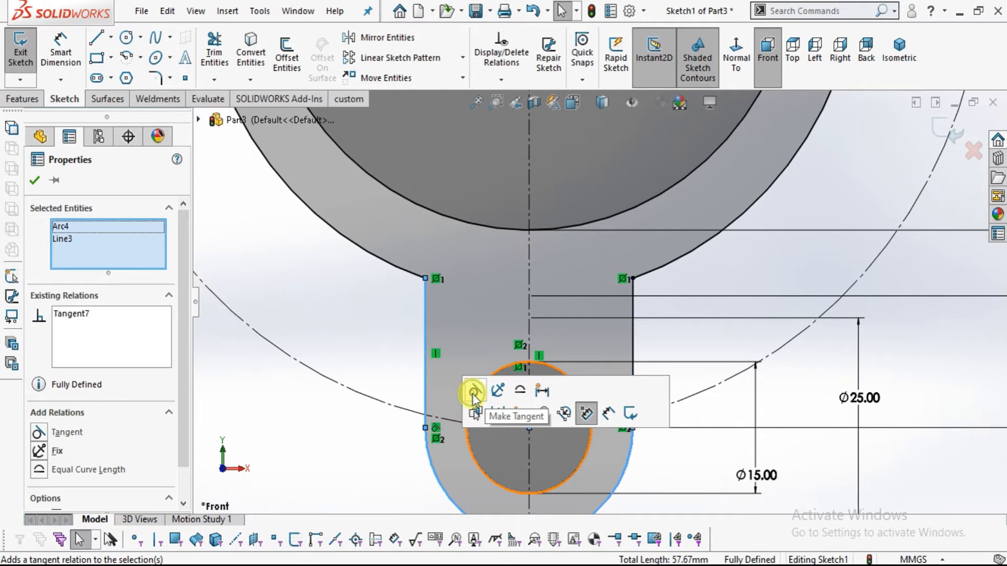
key(Escape)
scroll(656, 369, up, 2)
scroll(597, 312, down, 3)
scroll(596, 310, up, 2)
scroll(596, 396, down, 1)
scroll(596, 396, up, 1)
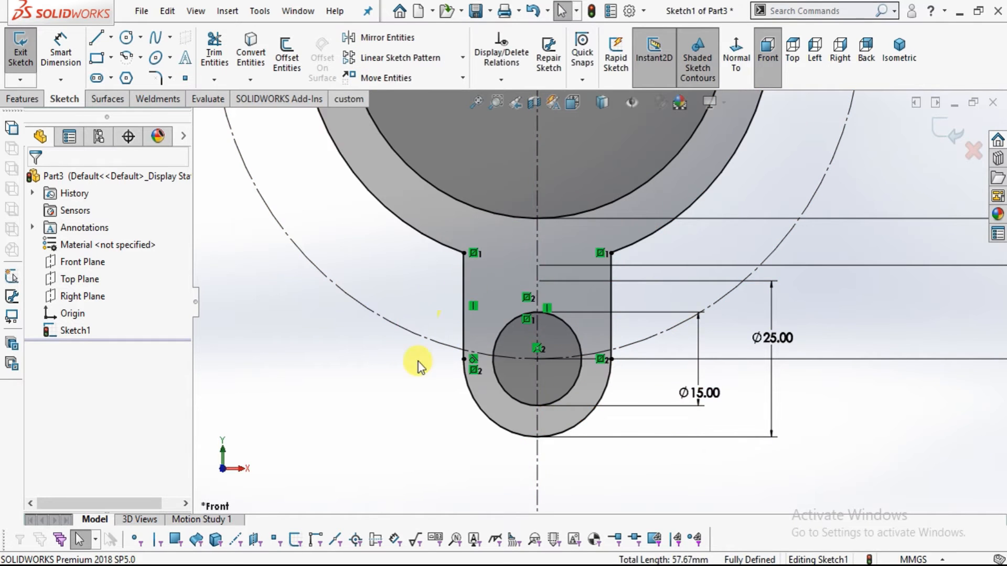
scroll(601, 319, up, 2)
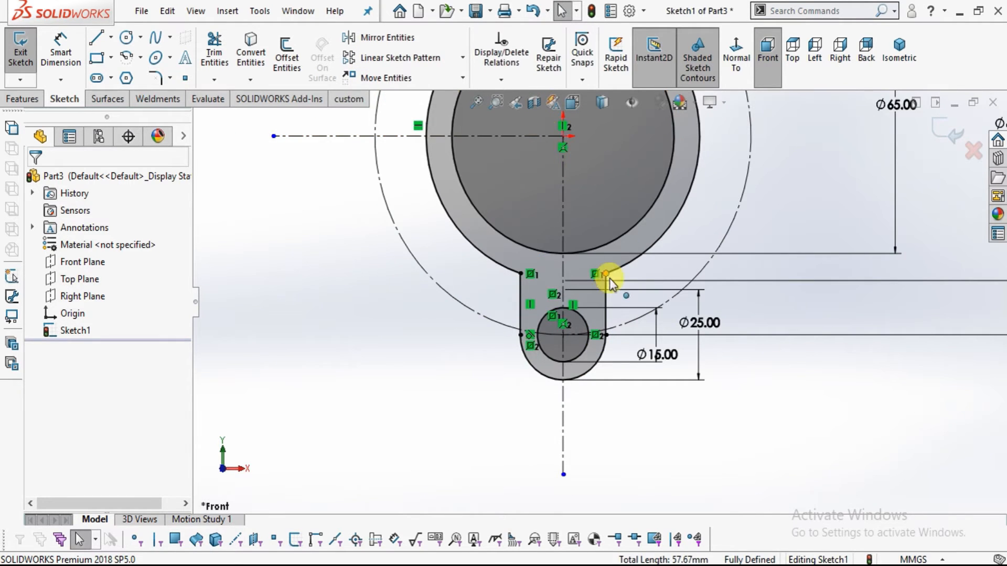
scroll(602, 250, down, 2)
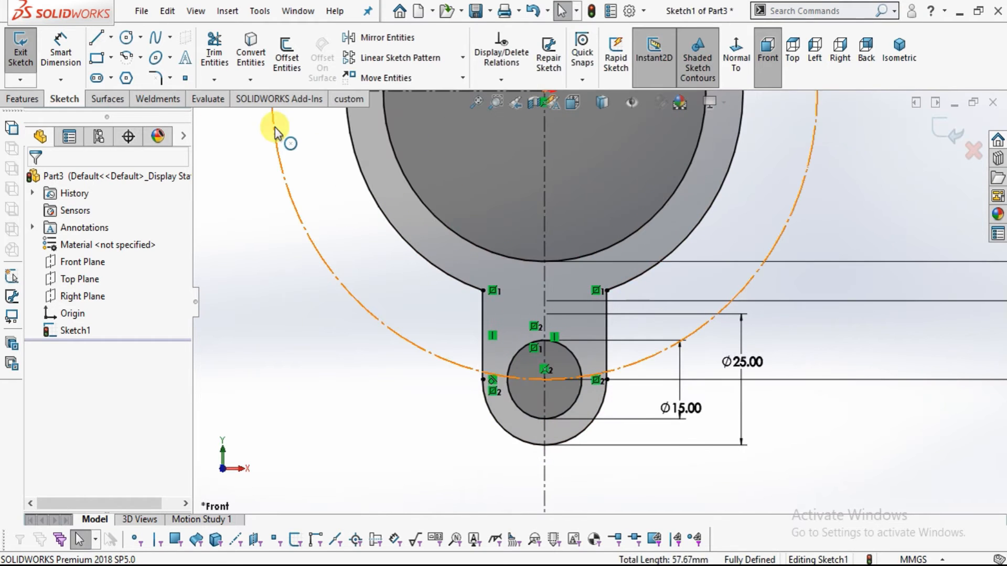
click(23, 100)
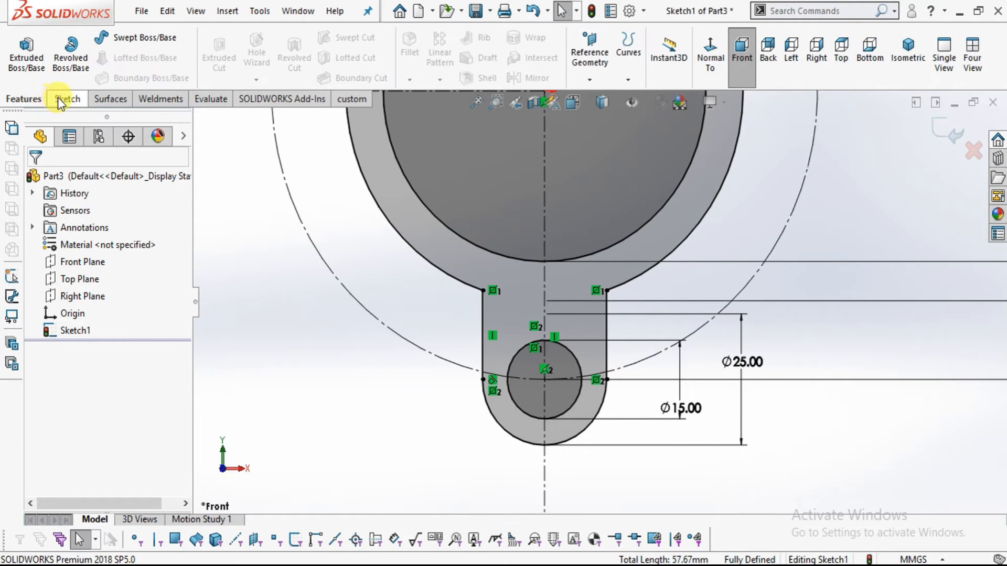
Start a circular sketch pattern of the lug's two side lines, its outer arc and the 15 mm circle.
click(59, 98)
click(463, 57)
click(454, 99)
scroll(646, 322, down, 2)
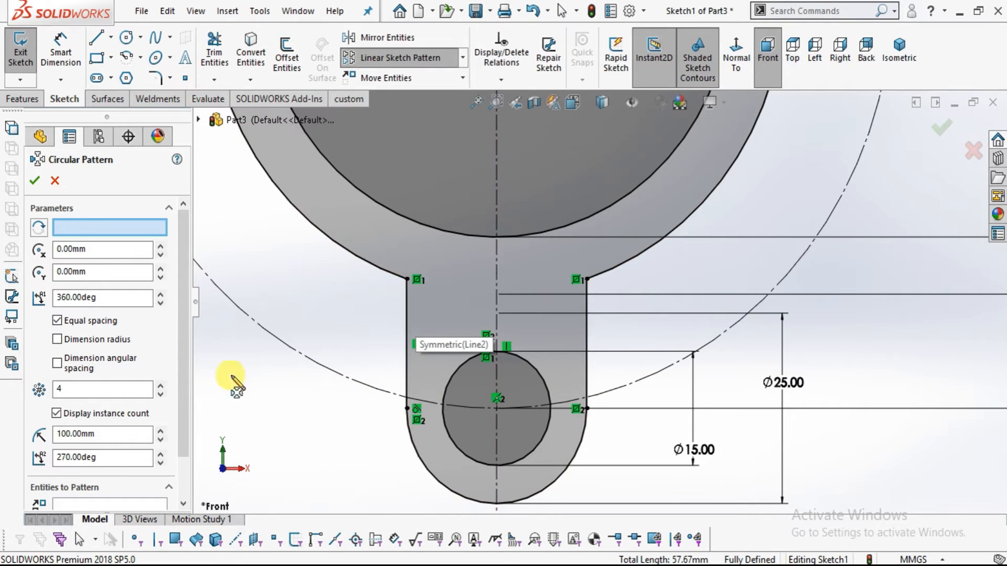
scroll(182, 354, down, 2)
click(141, 456)
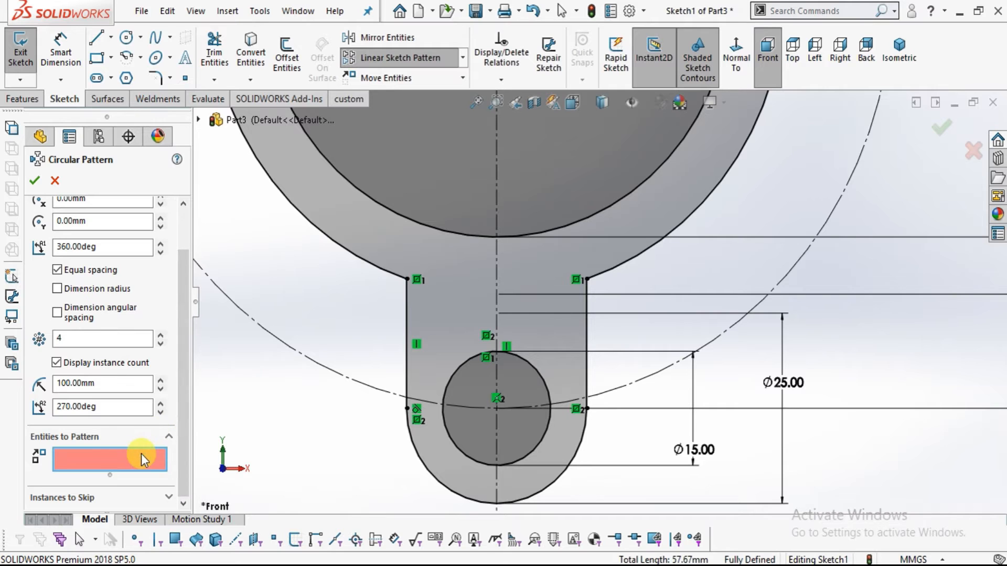
click(405, 314)
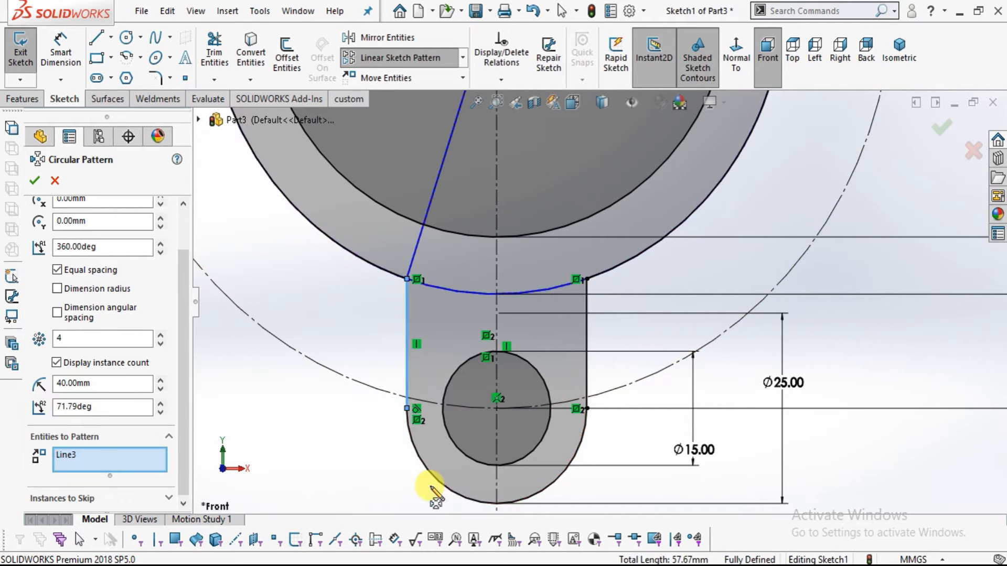
click(444, 483)
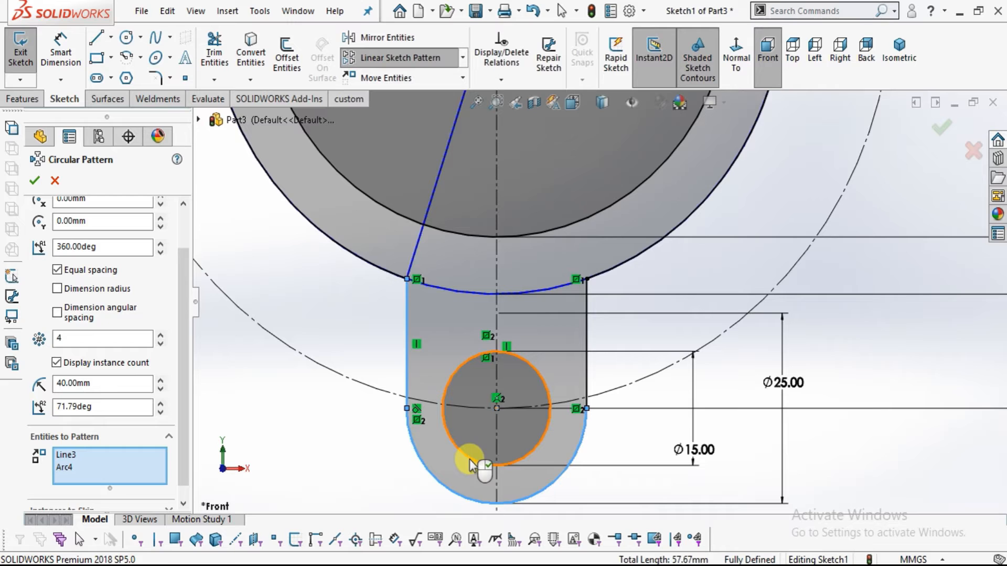
click(470, 463)
click(586, 362)
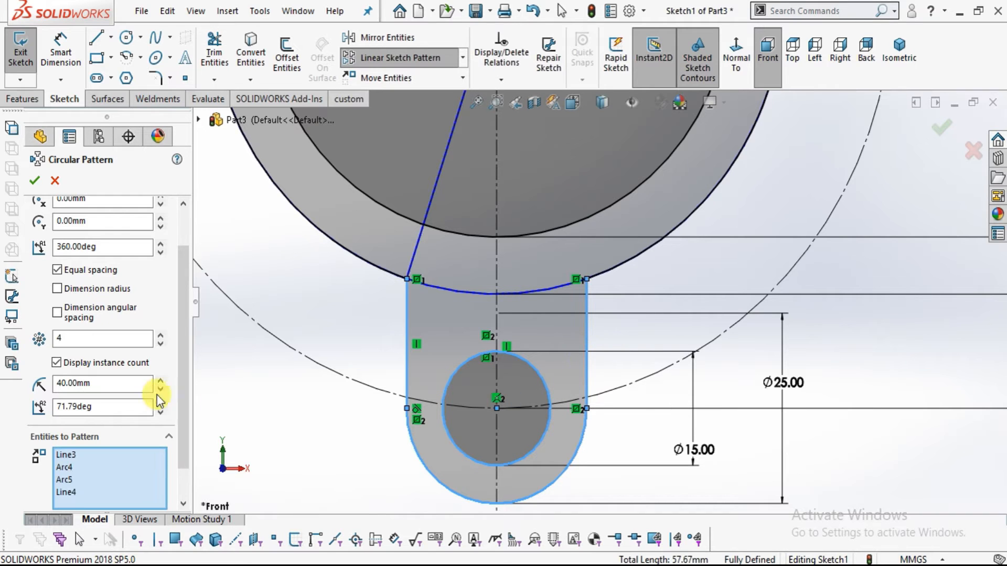
Set the circular pattern to 3 equally spaced instances over 360° about the origin and create it.
click(160, 345)
drag(181, 325, 188, 279)
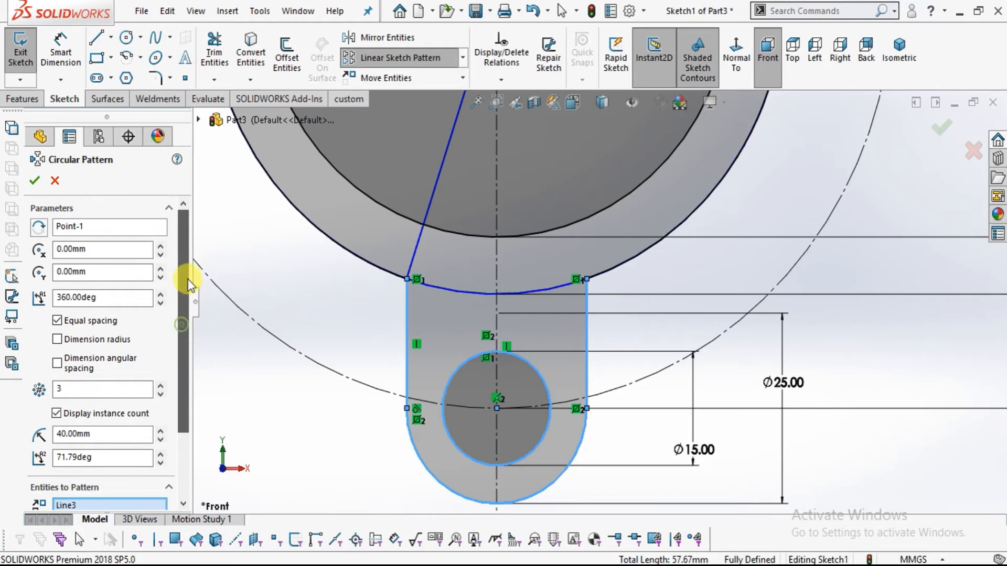
click(117, 226)
right_click(118, 226)
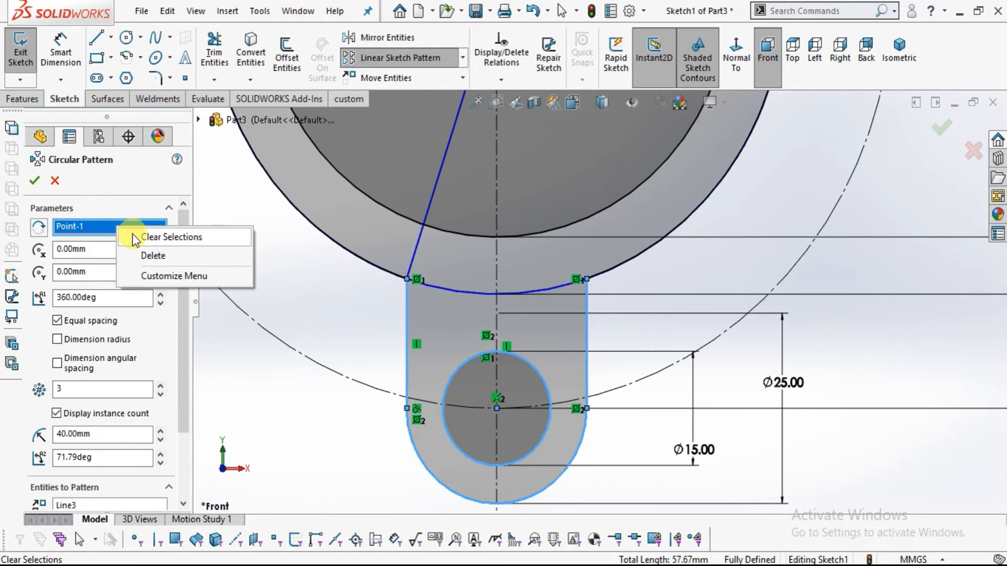
click(158, 237)
scroll(456, 288, up, 4)
scroll(598, 226, down, 3)
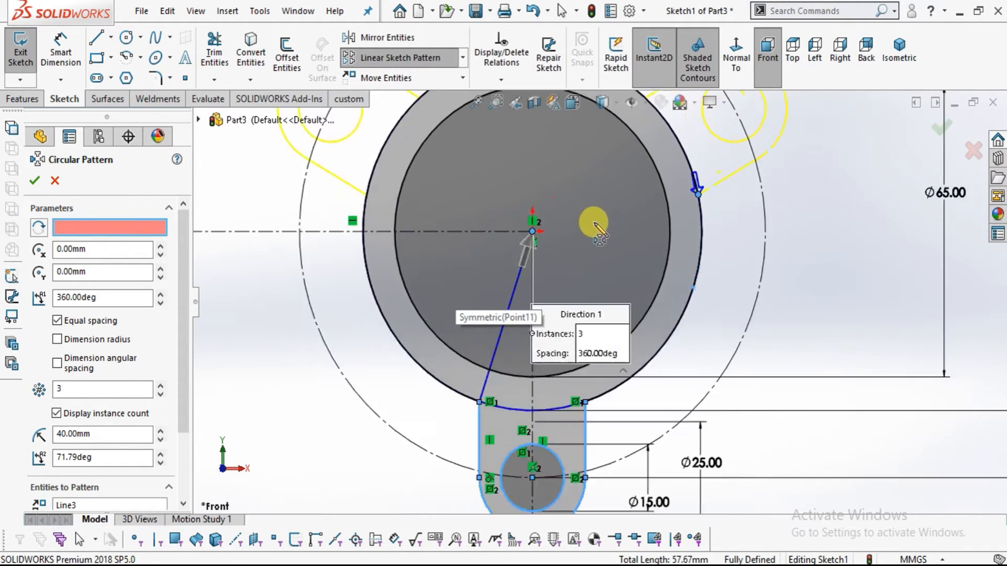
scroll(597, 228, down, 2)
click(505, 247)
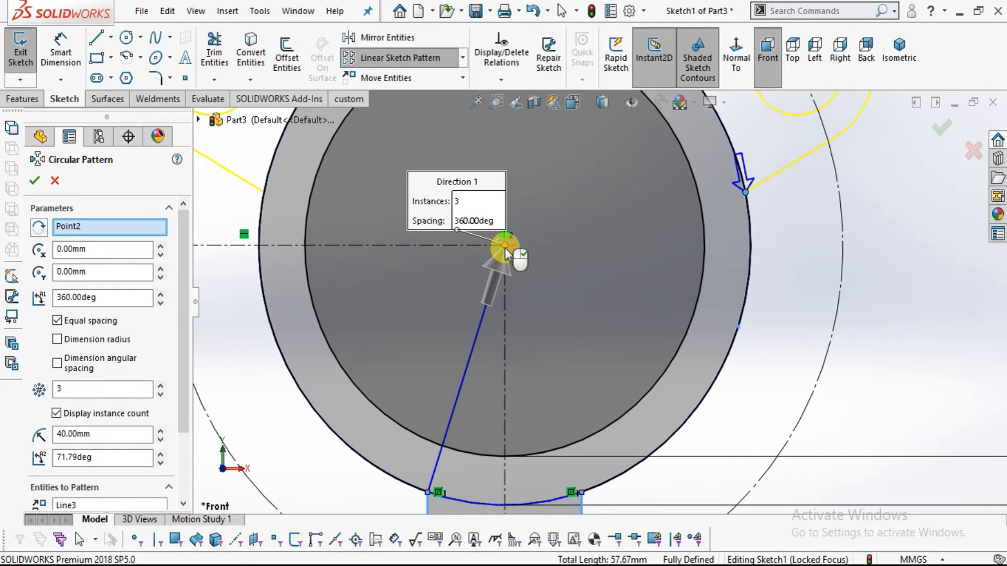
click(34, 181)
Power-trim the 80 mm circle's arcs between the side lines of the two upper lugs.
scroll(627, 259, up, 4)
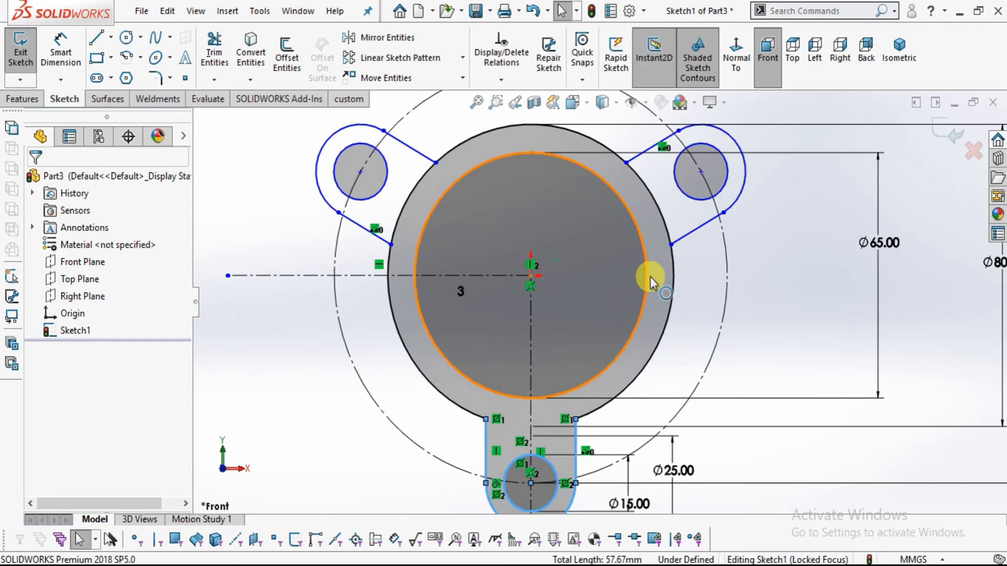
click(212, 48)
scroll(569, 253, down, 5)
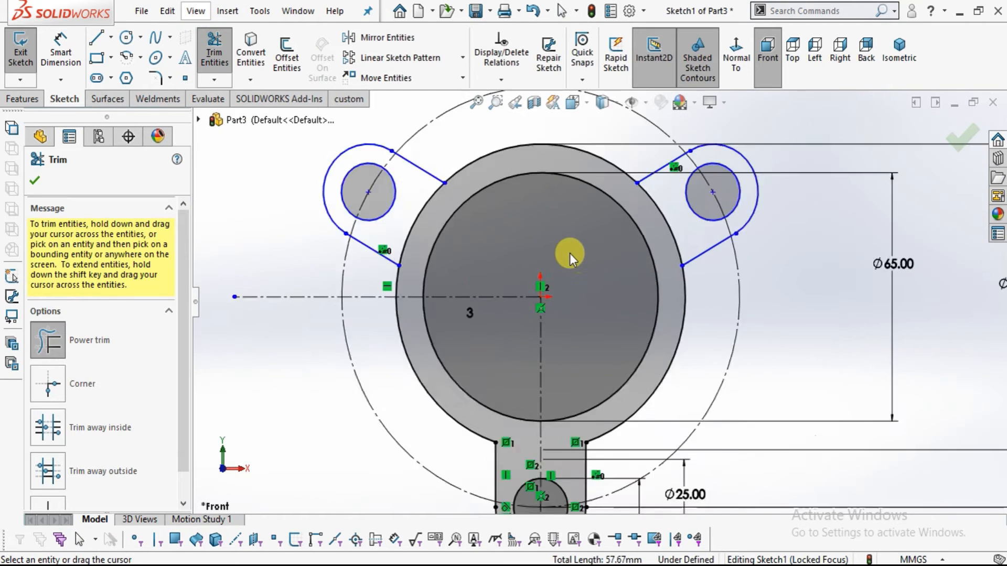
scroll(488, 270, down, 2)
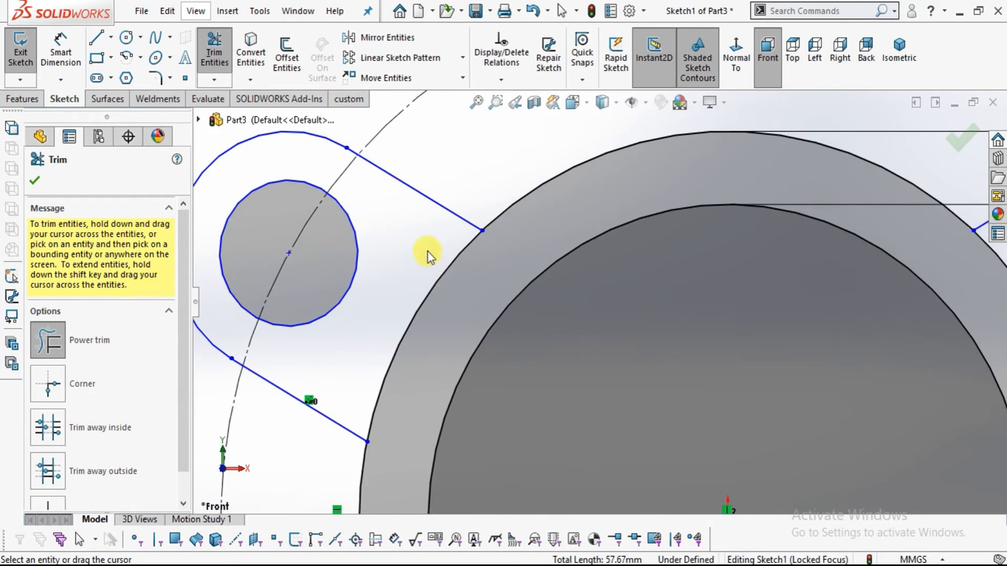
scroll(438, 236, up, 6)
scroll(812, 265, down, 5)
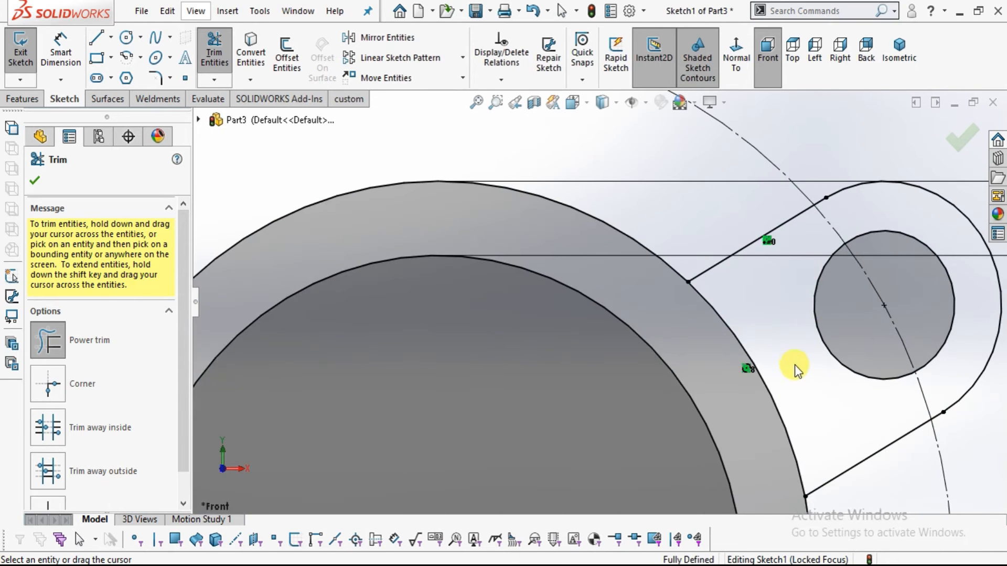
drag(794, 364, 744, 401)
scroll(744, 400, up, 4)
key(Escape)
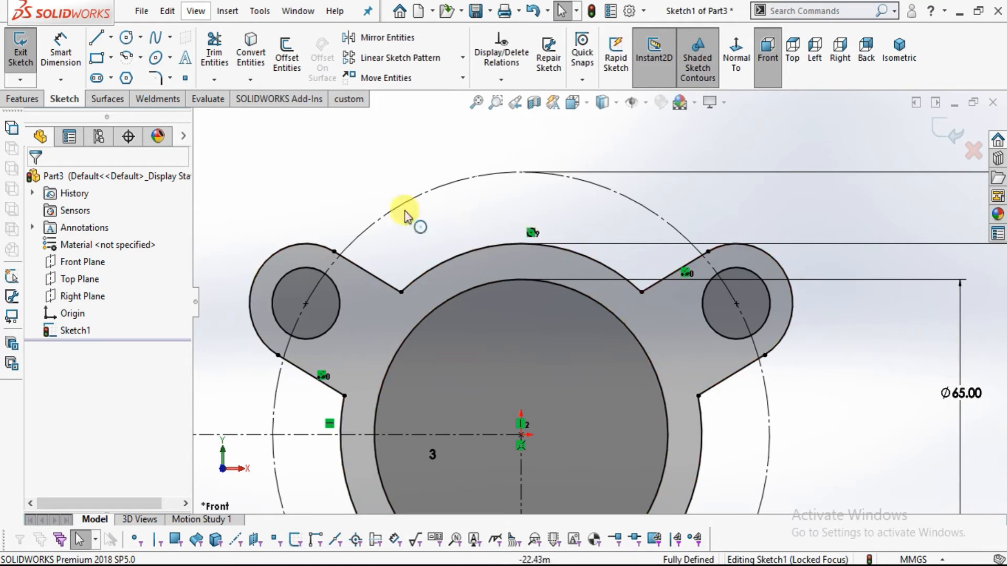
Extrude the three-lug ring profile as a blind boss 10 mm deep.
scroll(655, 310, up, 5)
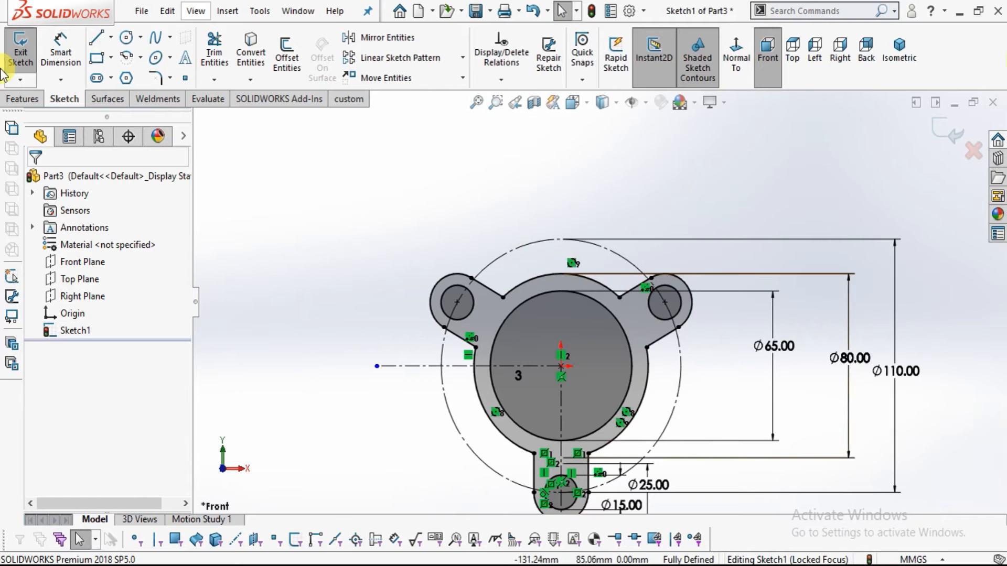
click(23, 99)
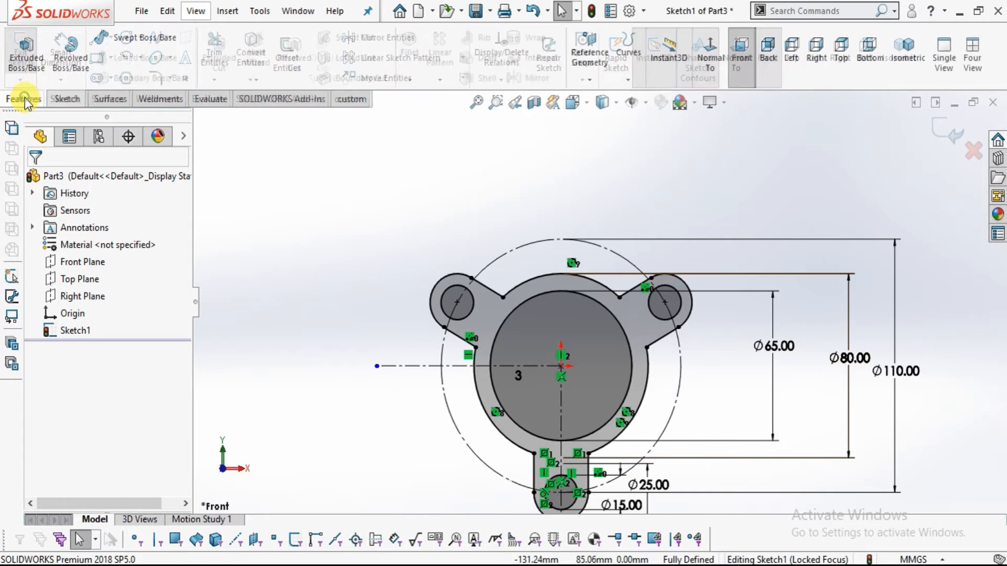
click(21, 56)
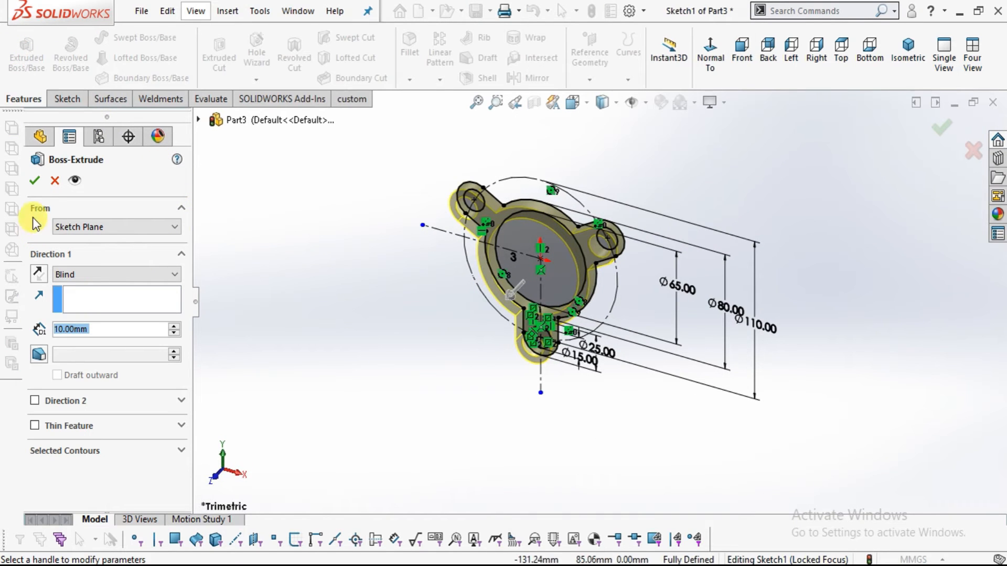
click(35, 182)
scroll(555, 221, down, 5)
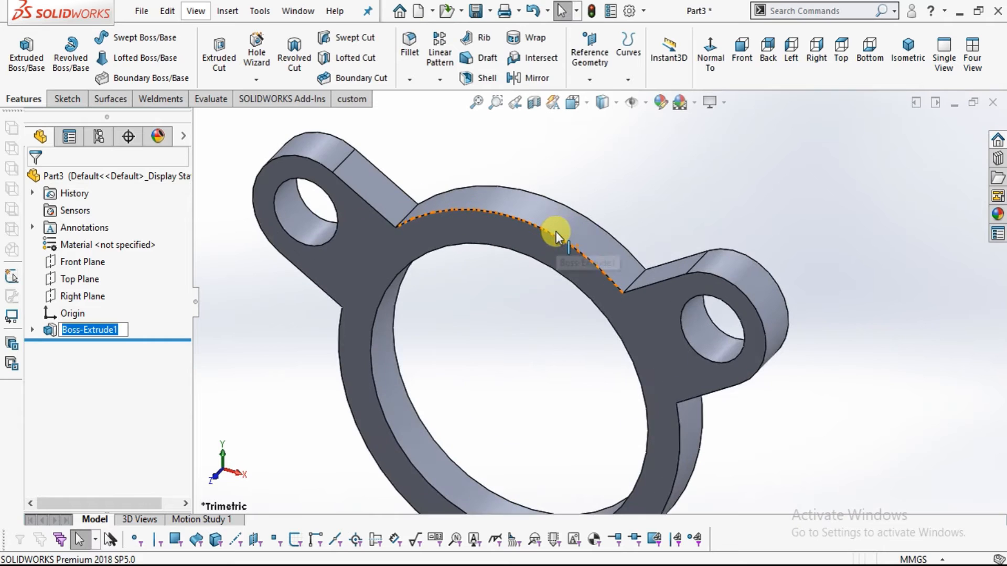
key(Escape)
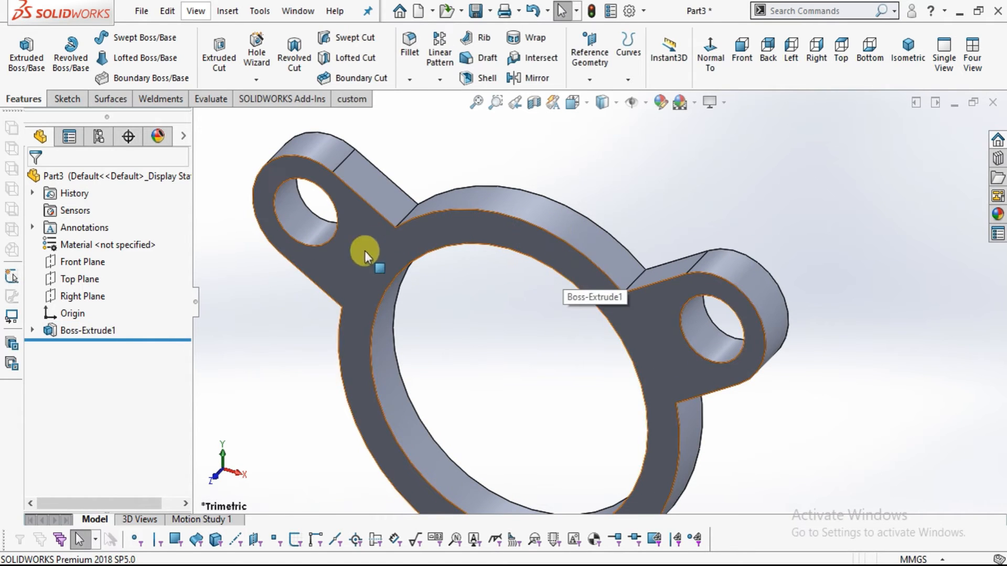
Start a new sketch on the front face of the extruded ring, viewed normal to it.
click(434, 232)
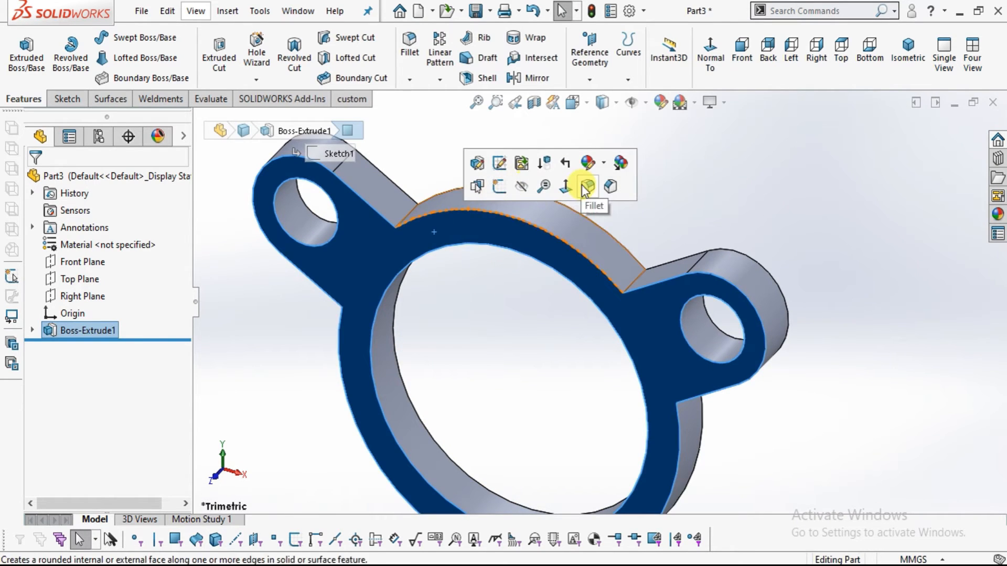
click(564, 186)
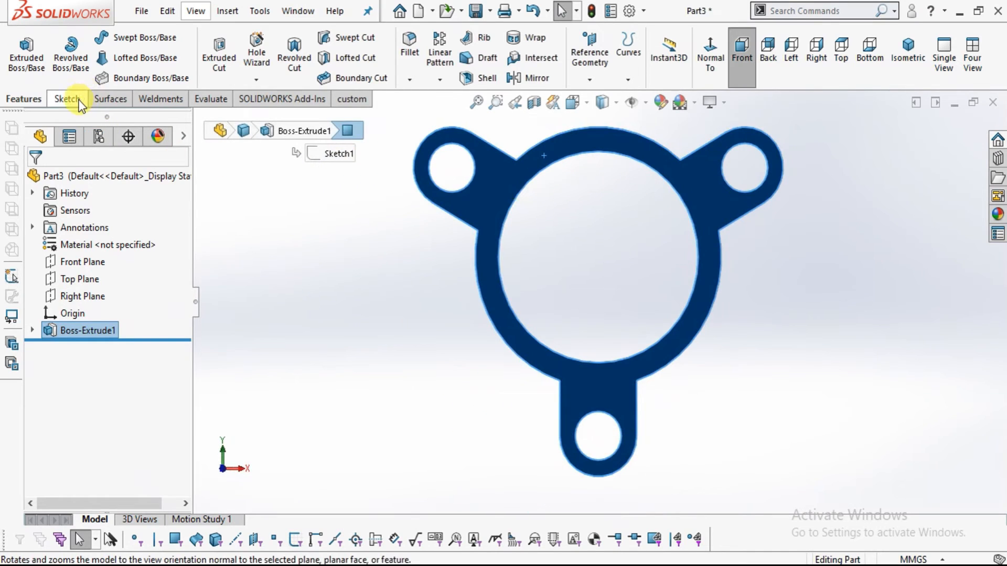
click(67, 98)
click(20, 50)
Sketch a radial line about 8.1 mm long from the ring's outer edge to its inner edge, on the lower left.
scroll(659, 340, down, 3)
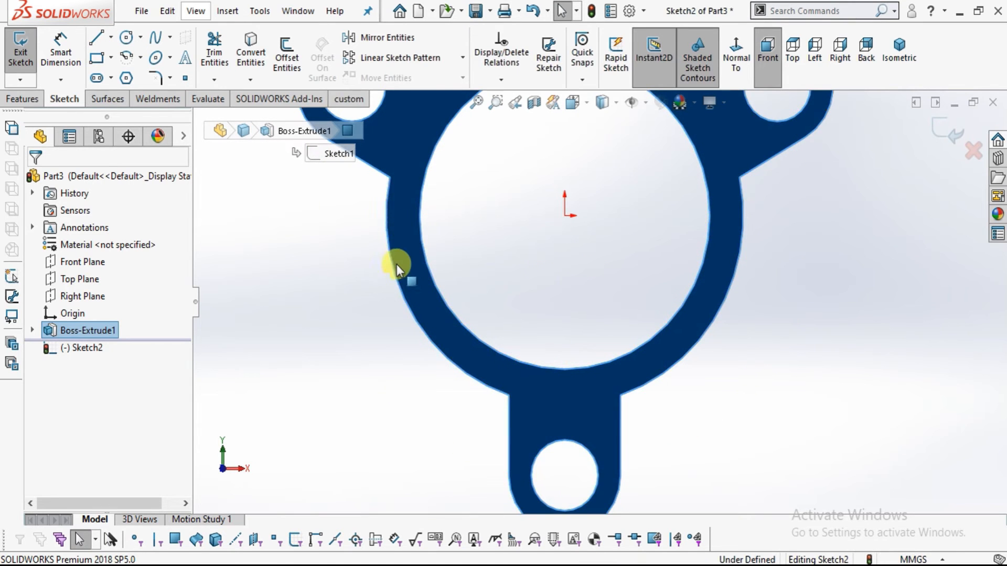
click(102, 39)
scroll(461, 304, down, 3)
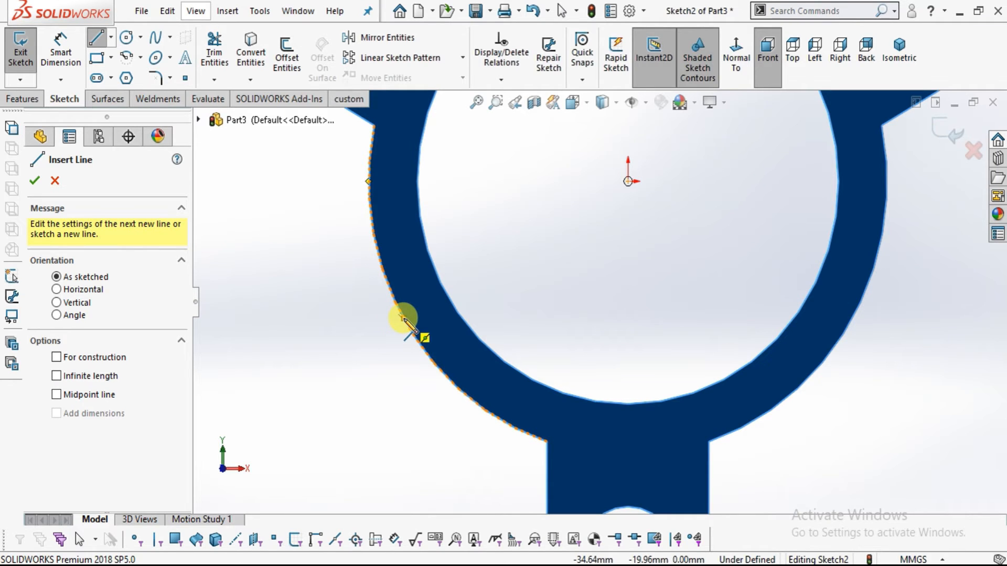
click(404, 317)
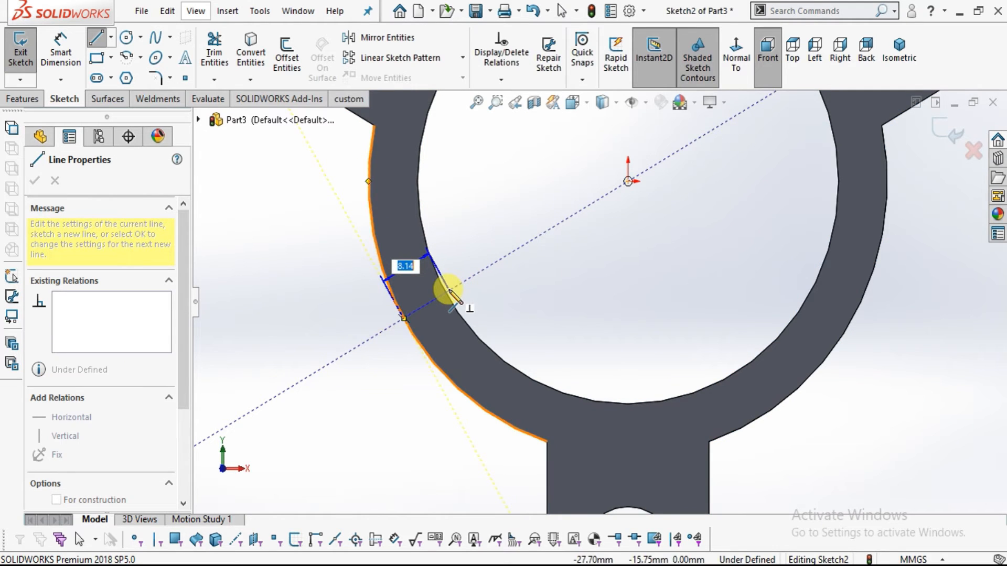
click(446, 292)
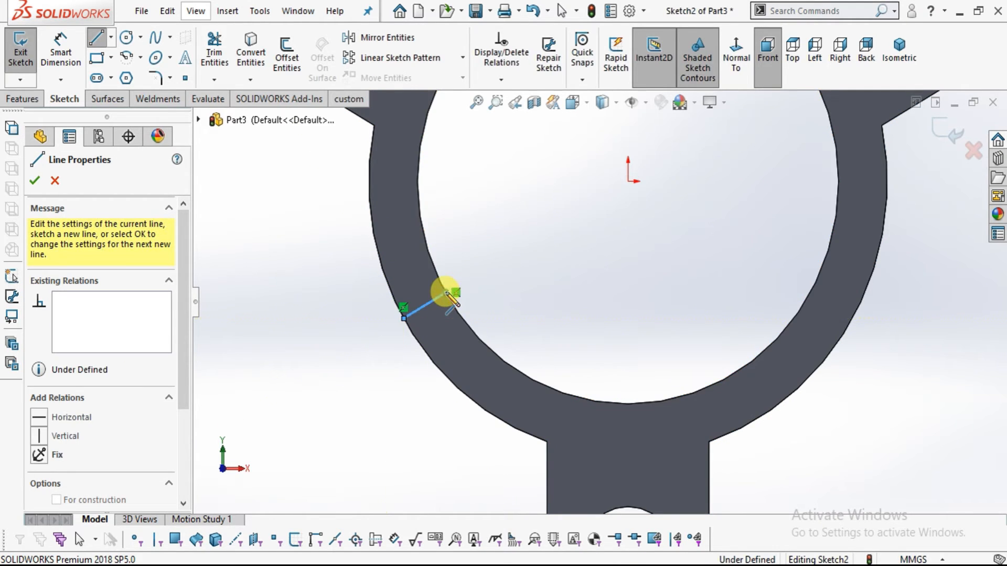
key(Escape)
Sketch a circle about 5.65 mm in diameter centred on the midpoint of the radial line across the ring.
scroll(464, 301, down, 3)
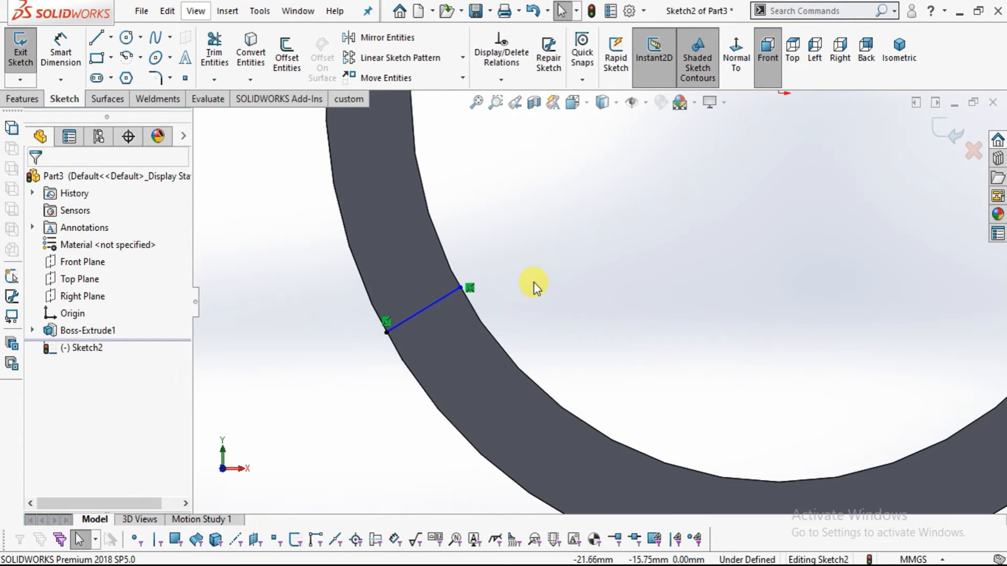
scroll(501, 256, up, 2)
click(125, 37)
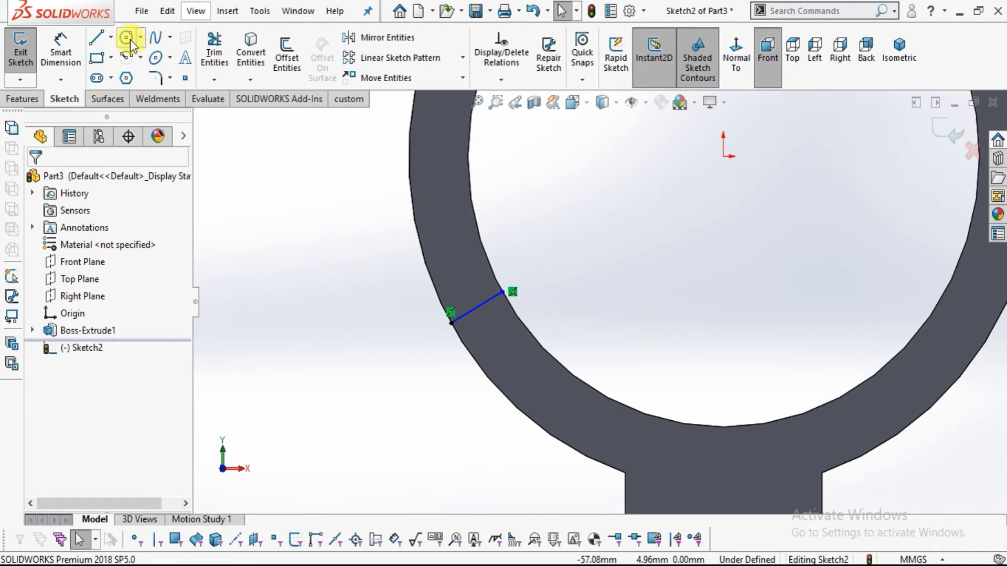
scroll(456, 283, down, 3)
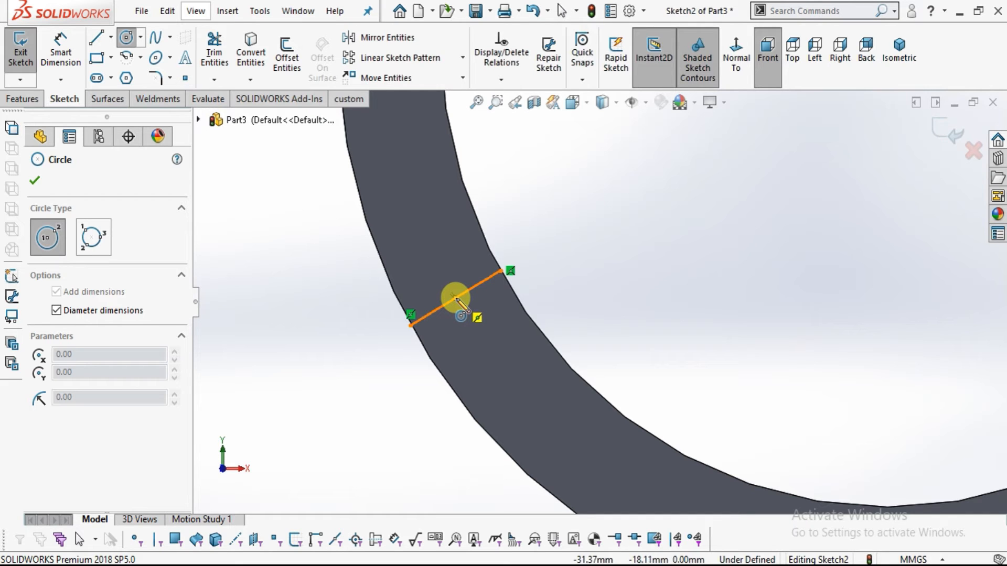
drag(455, 298, 491, 316)
key(Escape)
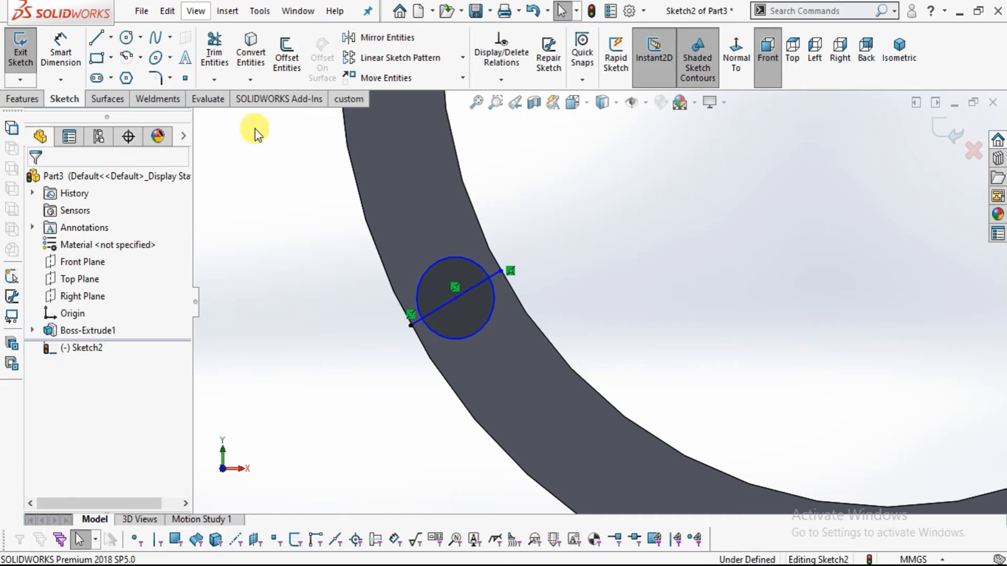
Dimension the circle on the ring to a diameter of 5 mm.
click(72, 62)
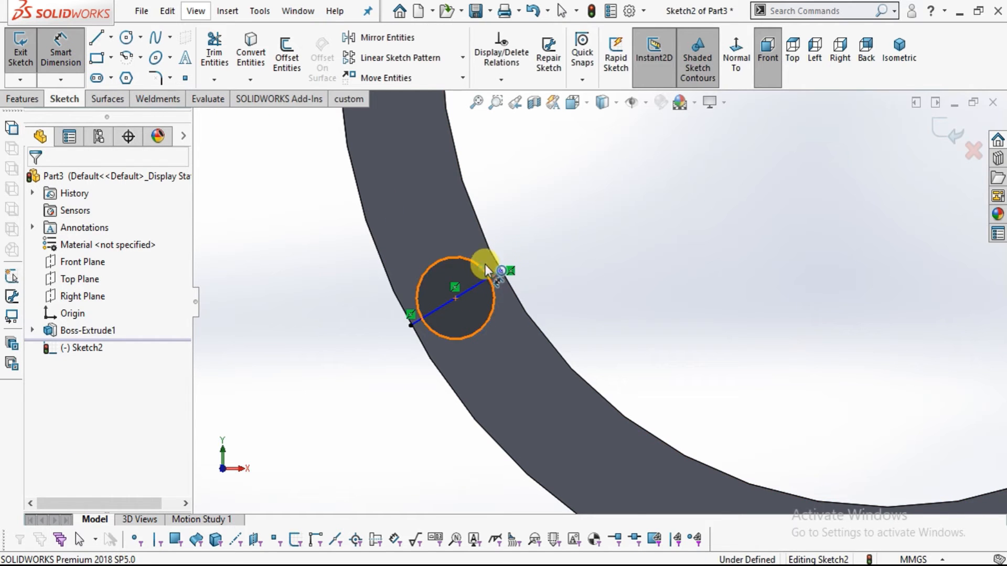
click(483, 269)
click(599, 221)
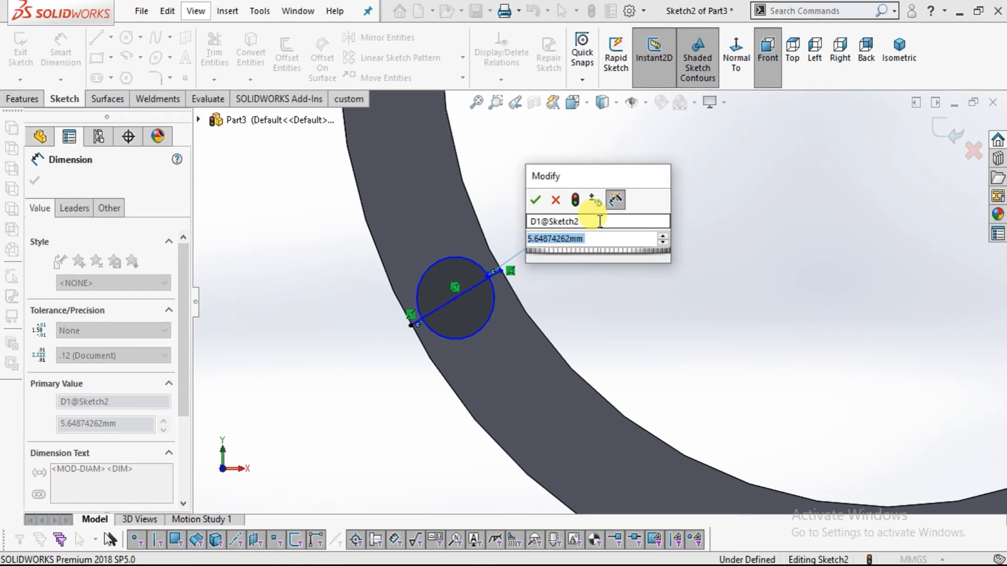
text(5)
key(Return)
key(Escape)
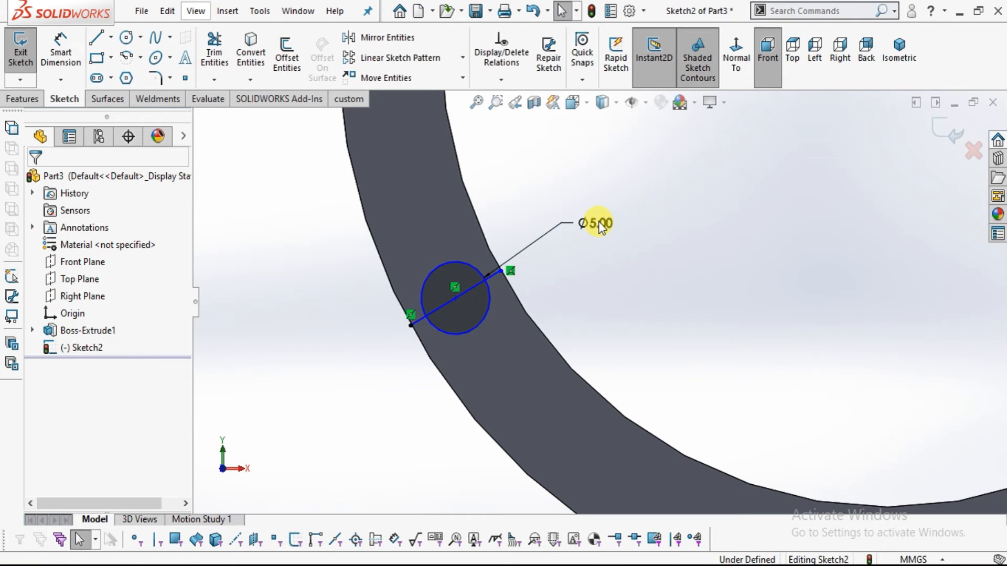
scroll(608, 222, up, 2)
scroll(706, 284, up, 2)
scroll(707, 284, down, 1)
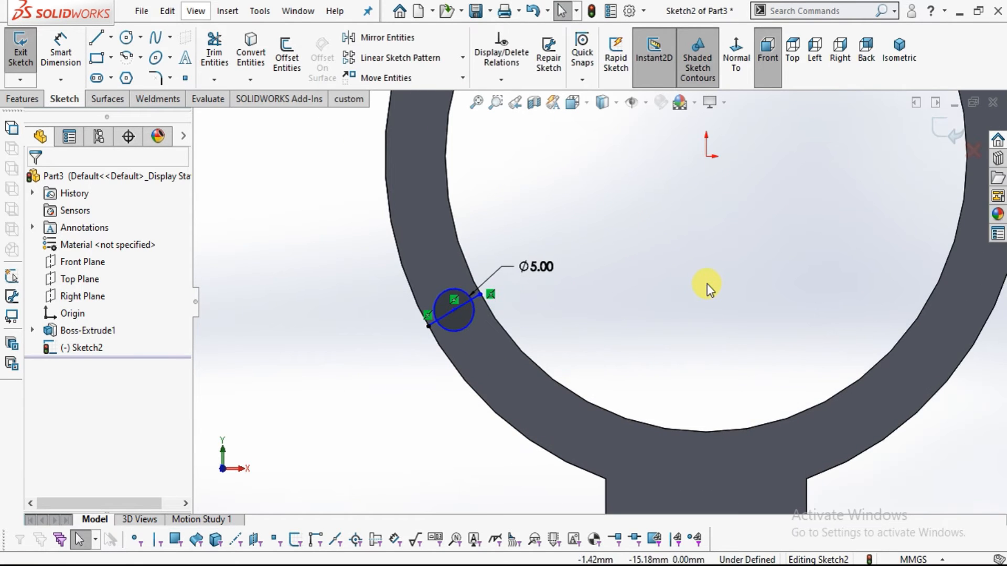
scroll(706, 281, up, 1)
scroll(709, 281, down, 2)
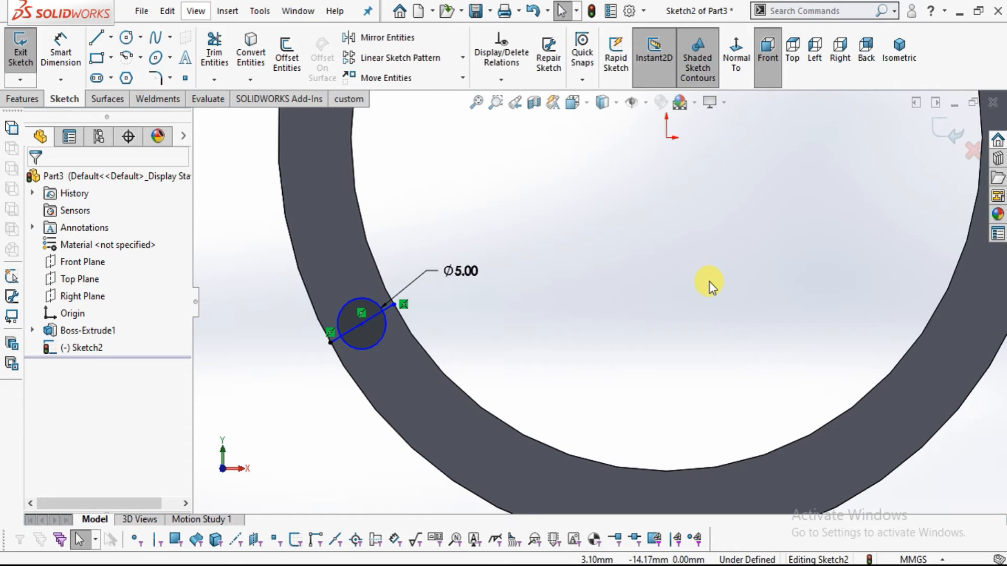
scroll(659, 244, up, 2)
scroll(674, 337, up, 1)
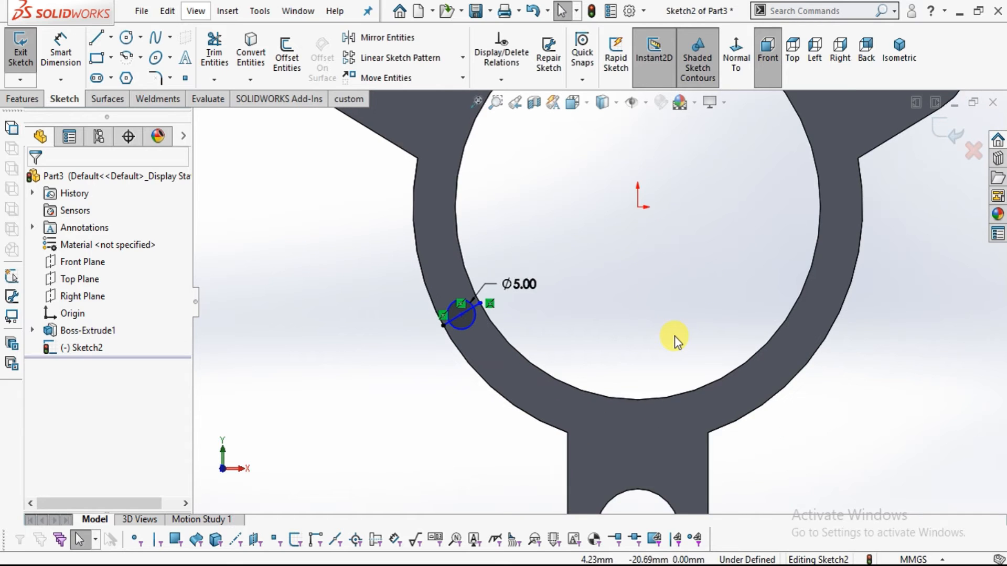
scroll(683, 343, down, 1)
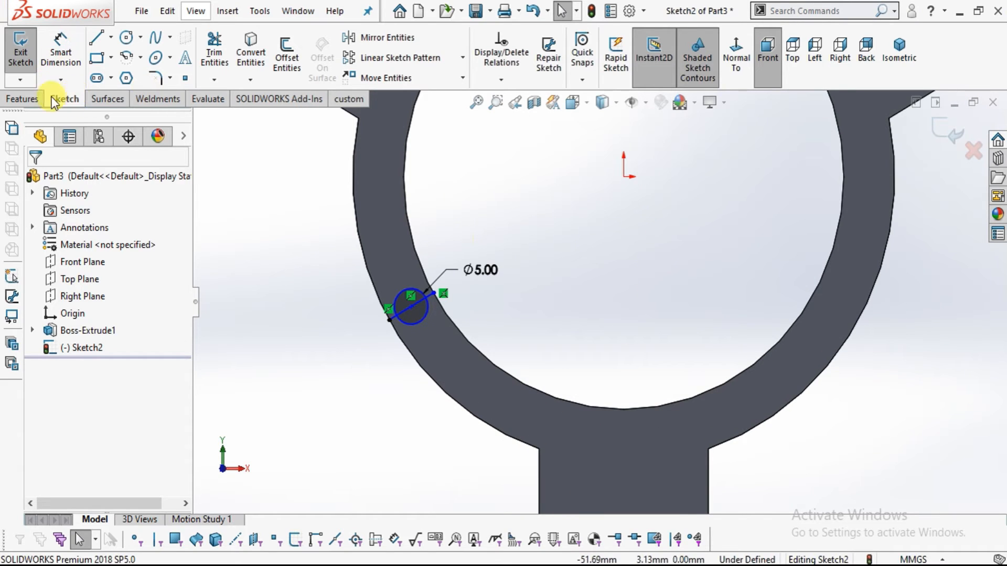
Extrude both halves of the 5 mm circle as a blind boss 20 mm deep to form the first pin.
click(20, 99)
click(17, 46)
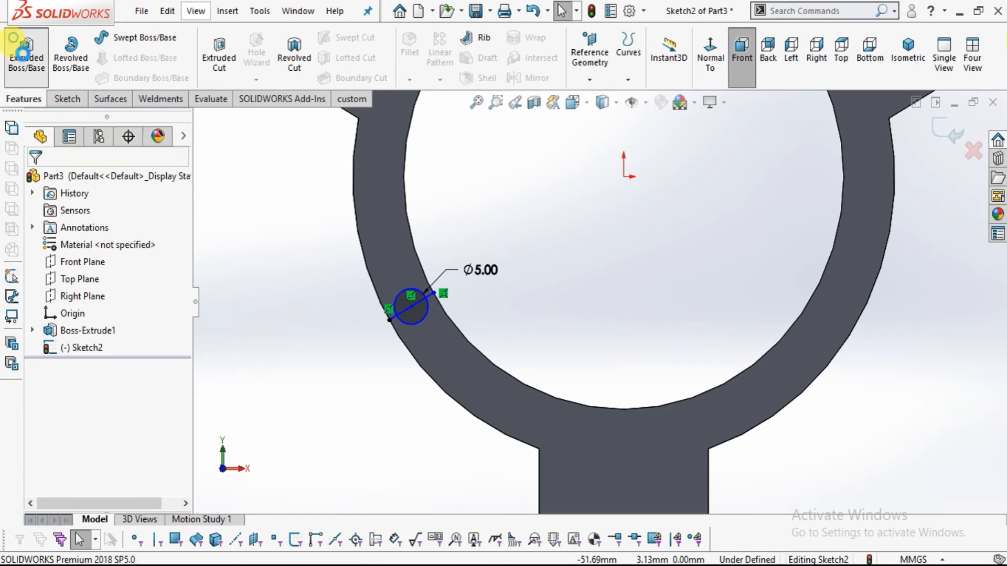
scroll(387, 311, down, 5)
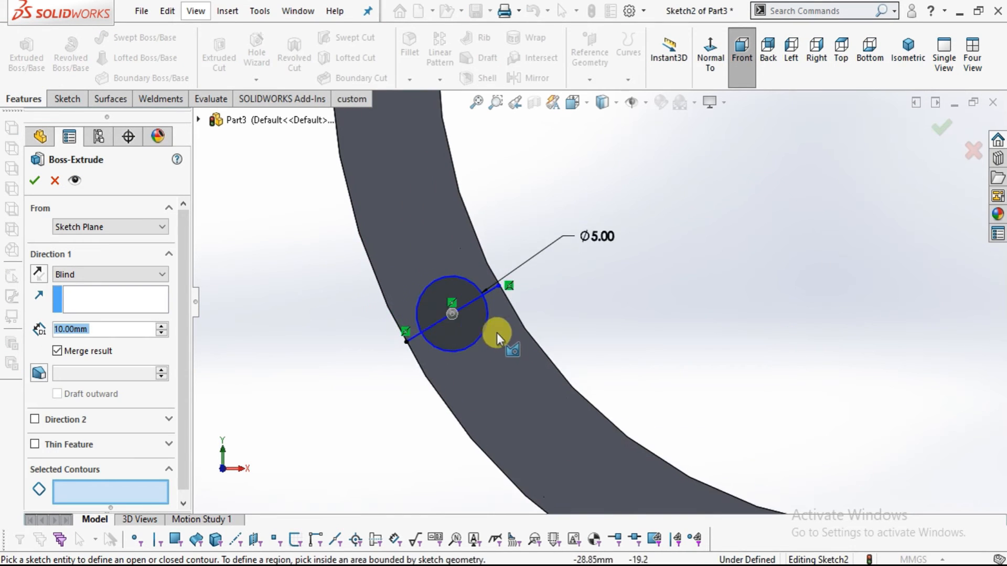
click(462, 316)
click(461, 313)
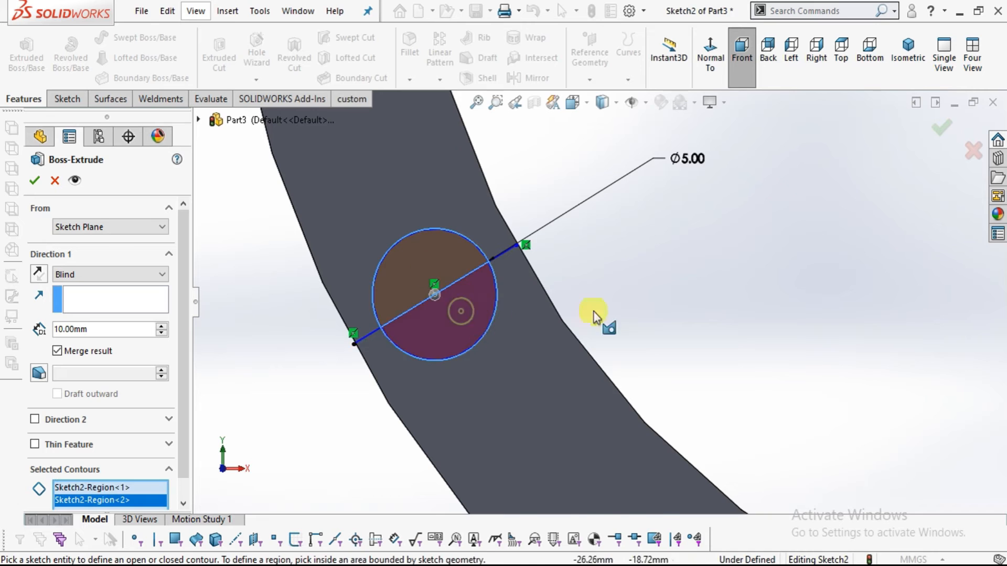
scroll(624, 310, up, 6)
middle_drag(450, 292, 388, 336)
click(97, 501)
click(92, 329)
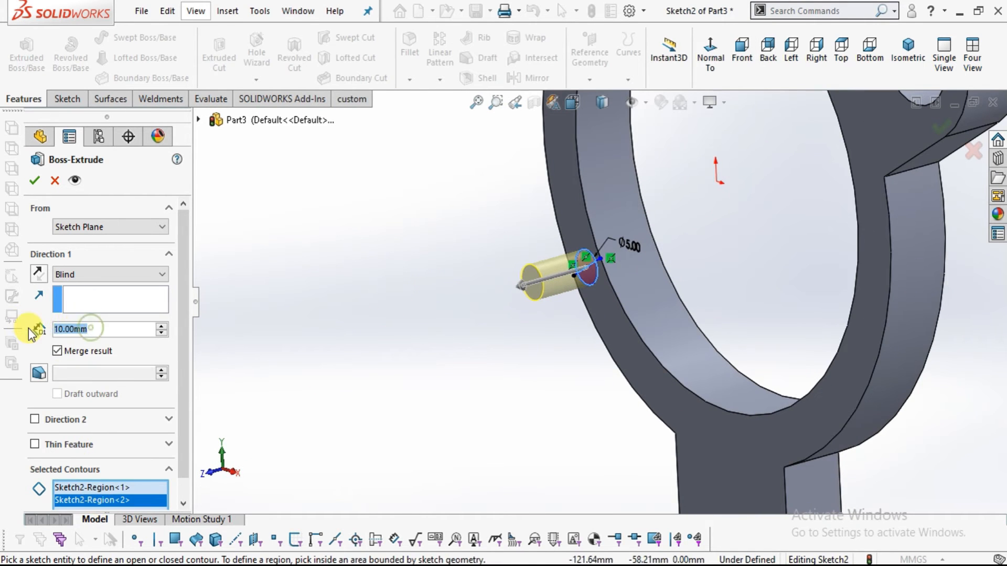
text(20)
key(Return)
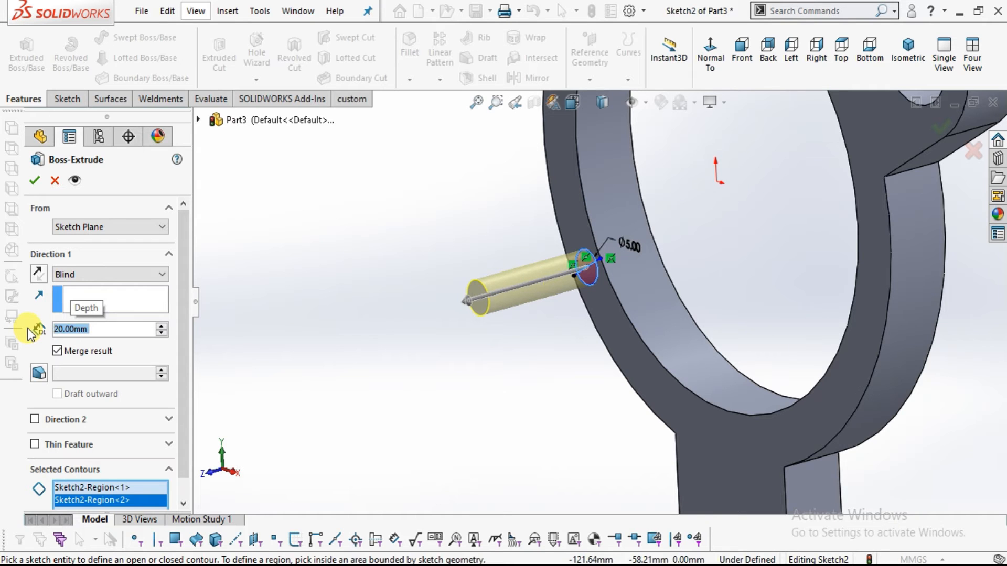
click(34, 180)
Start a circular pattern of the extruded pin, using the ring's inner circular edge as the pattern direction.
middle_drag(652, 152, 726, 253)
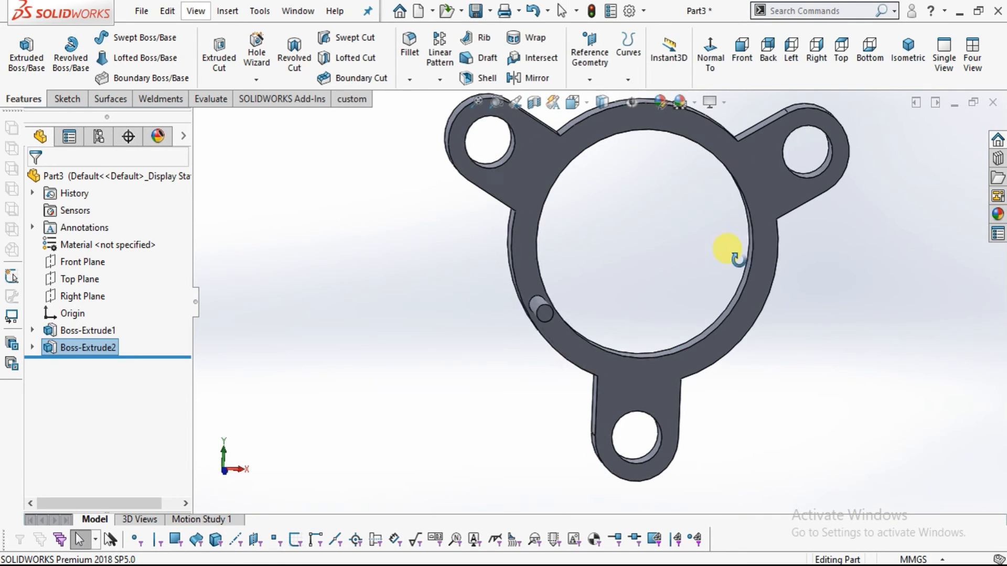
click(436, 72)
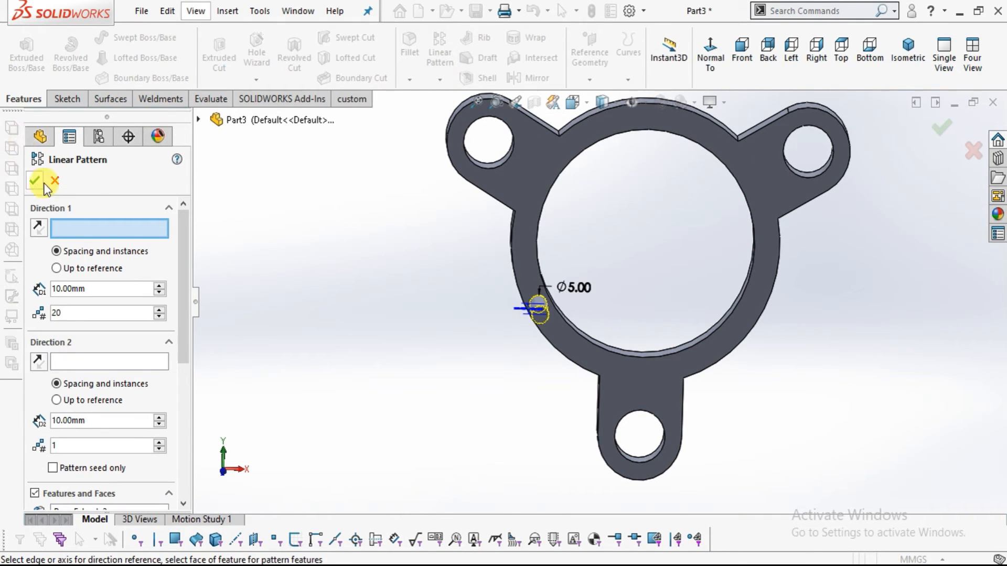
click(53, 179)
click(439, 79)
click(461, 116)
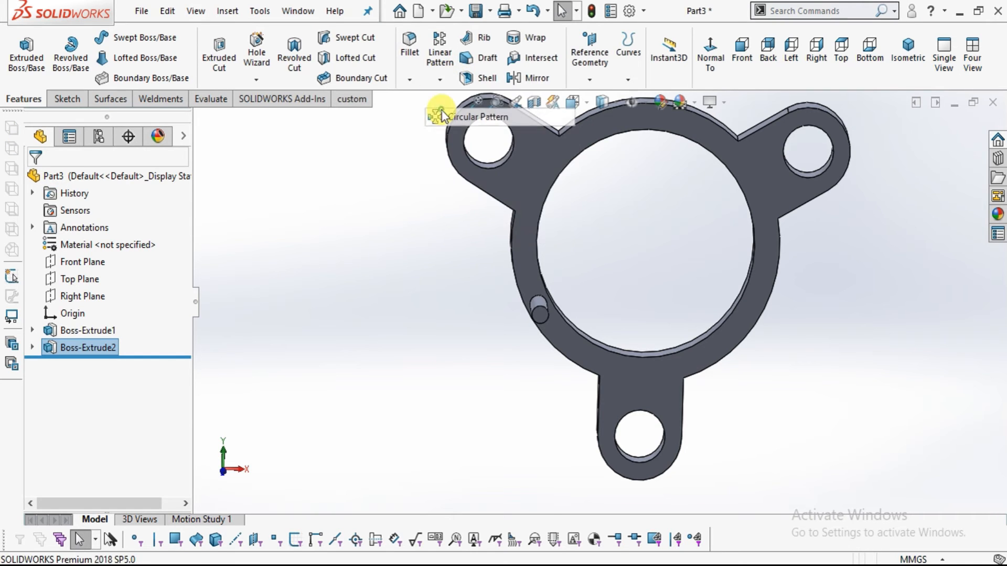
scroll(603, 330, down, 5)
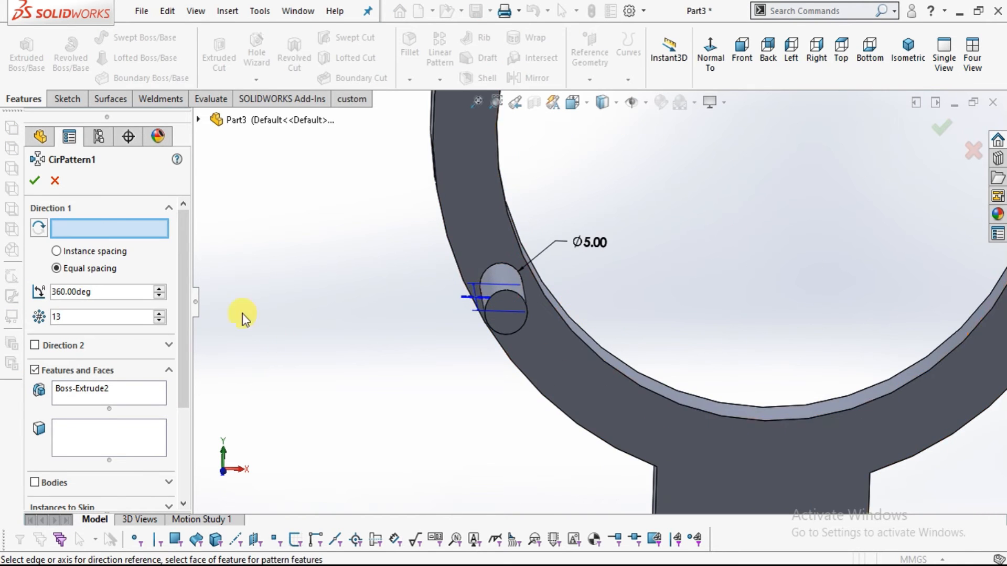
middle_drag(599, 398, 852, 182)
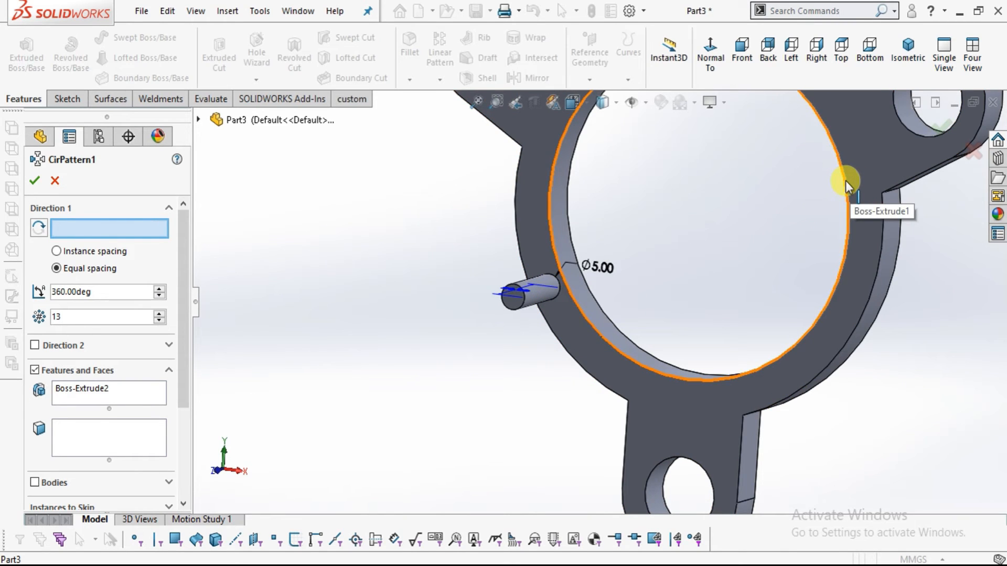
click(846, 181)
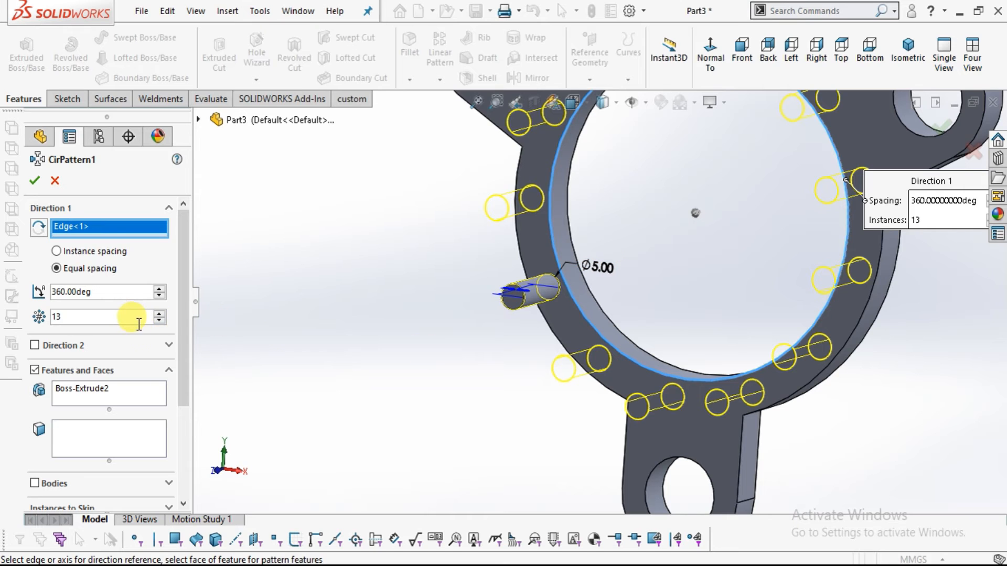
Set the circular pattern to 3 equally spaced instances and create the pins.
click(157, 321)
click(158, 321)
click(157, 321)
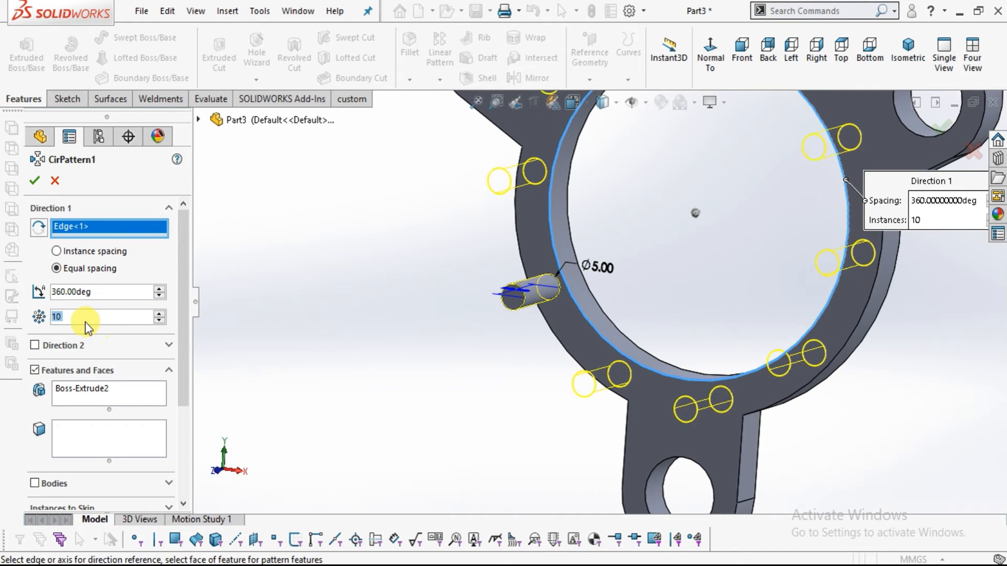
text(3)
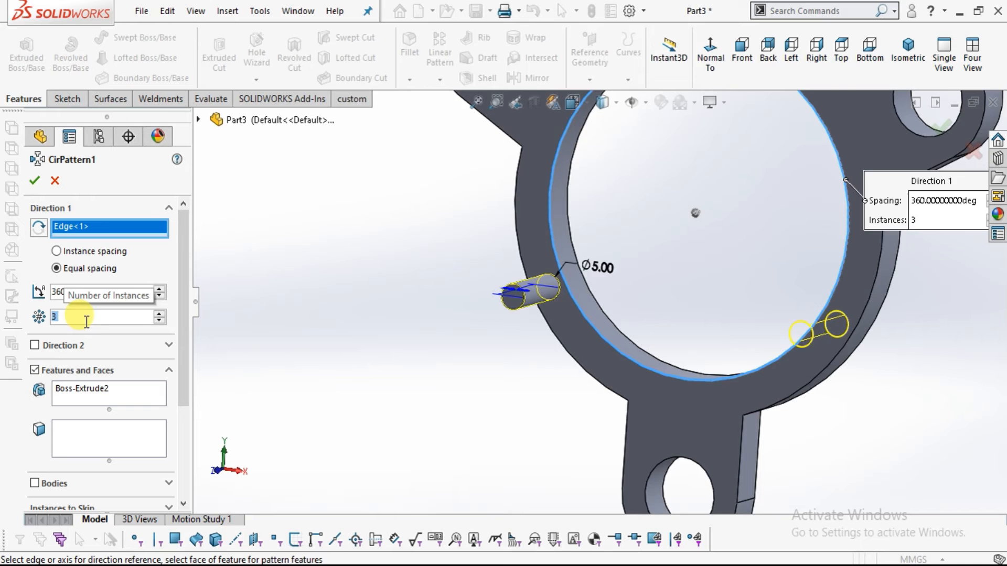
scroll(704, 299, up, 3)
middle_drag(775, 355, 753, 348)
scroll(717, 158, down, 3)
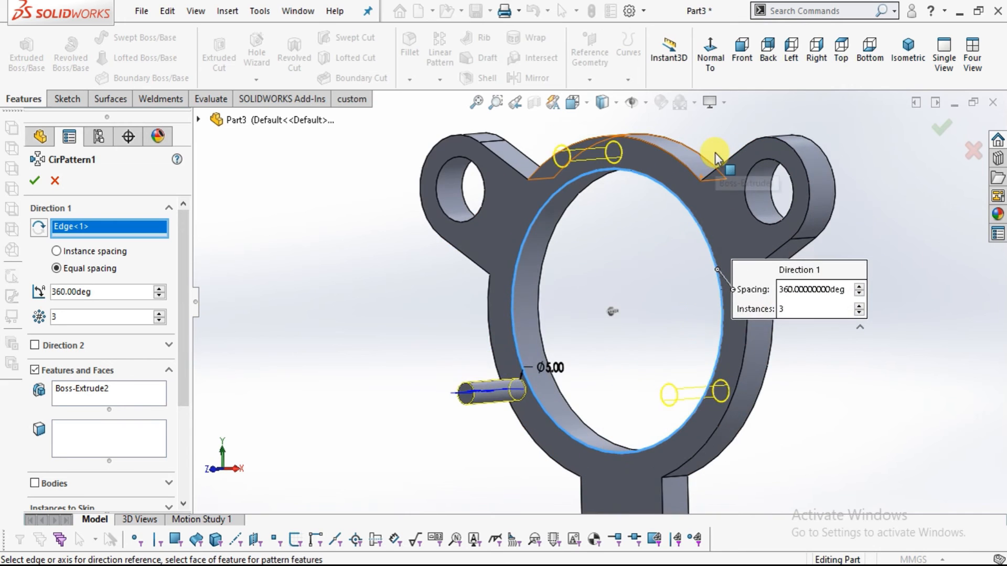
click(35, 181)
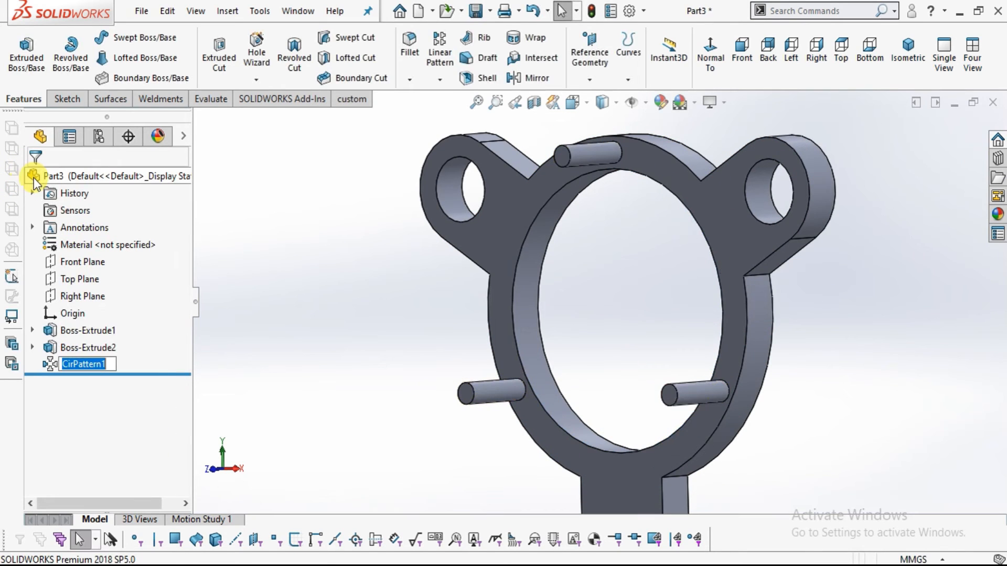
scroll(732, 277, up, 4)
scroll(648, 417, down, 4)
scroll(587, 265, down, 3)
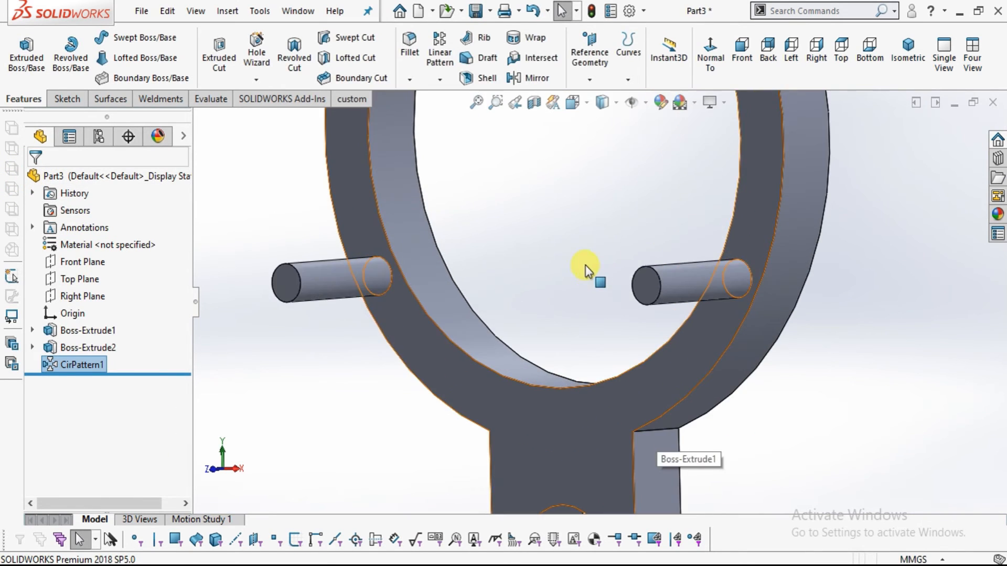
scroll(577, 268, up, 5)
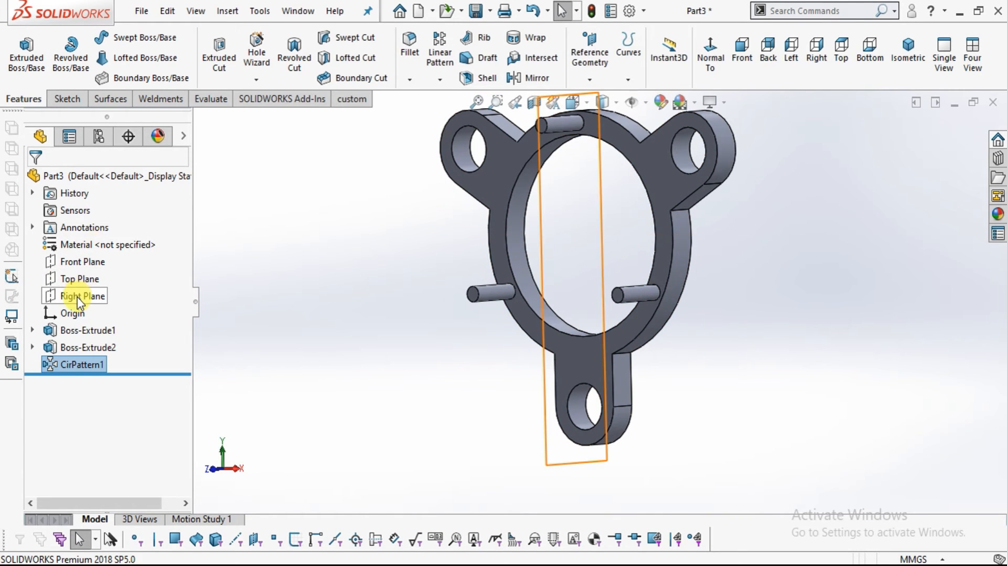
click(105, 262)
key(ctrl+8)
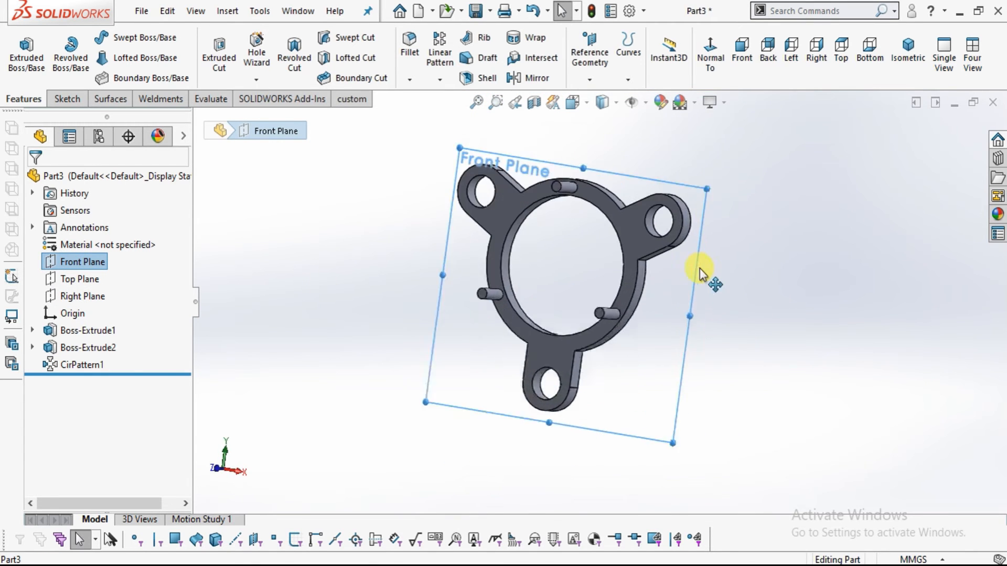
scroll(593, 175, down, 3)
key(Escape)
scroll(582, 183, up, 3)
scroll(515, 205, down, 1)
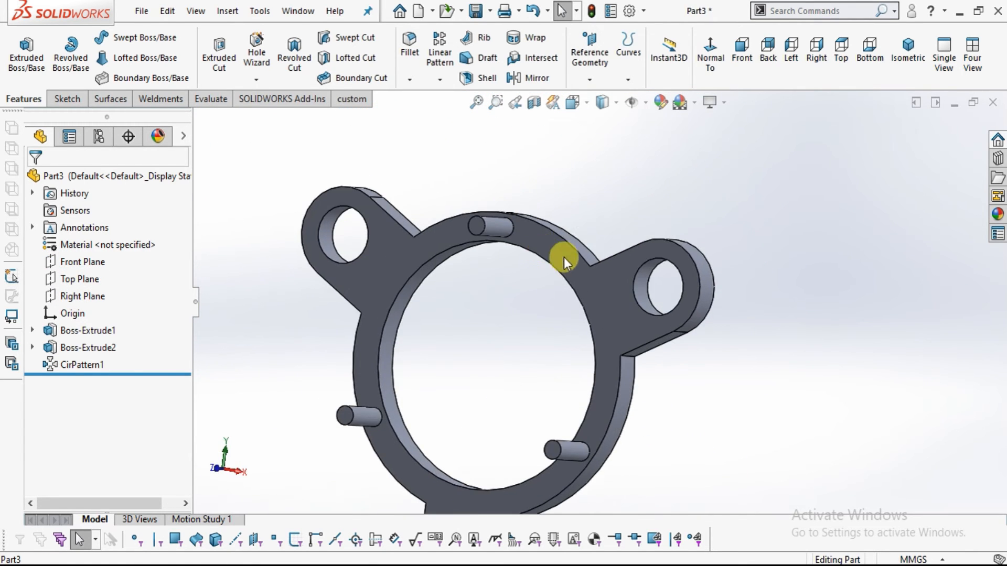
scroll(497, 244, down, 3)
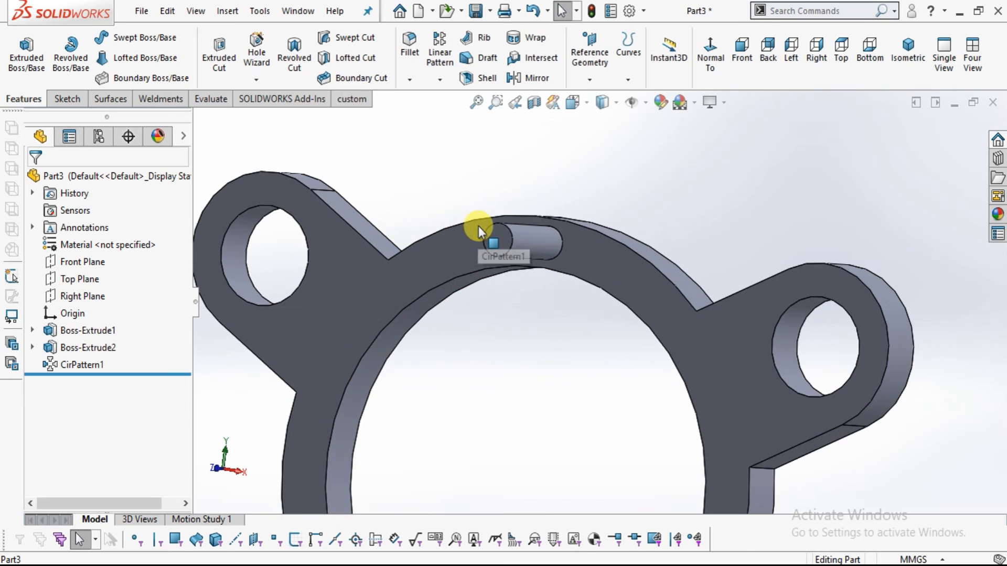
Start a reference plane from the upper pin's end face and clear the preselected first reference.
click(497, 245)
scroll(649, 268, up, 3)
middle_drag(656, 254, 650, 275)
scroll(650, 275, down, 1)
scroll(650, 275, up, 4)
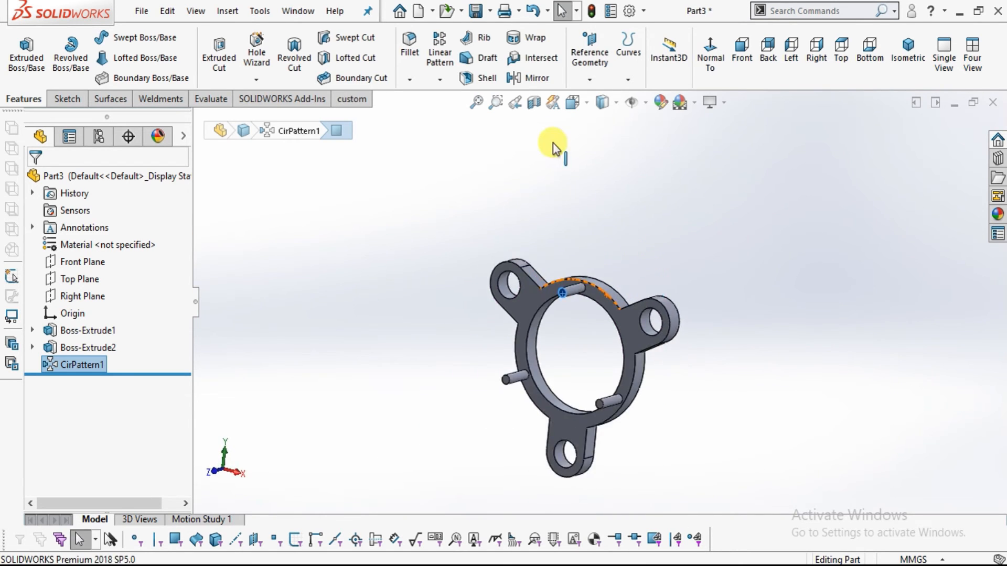
click(586, 80)
click(590, 97)
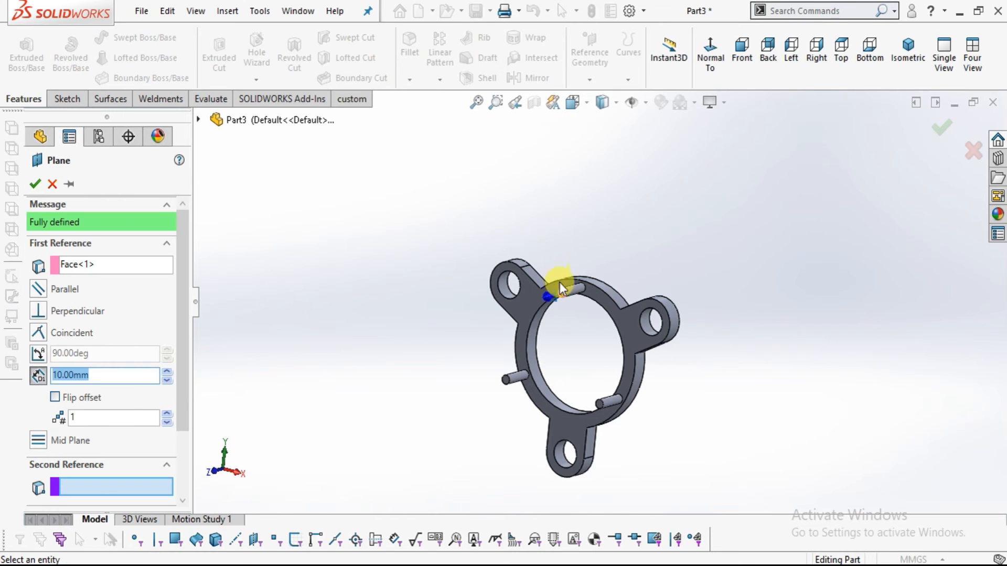
scroll(560, 284, down, 6)
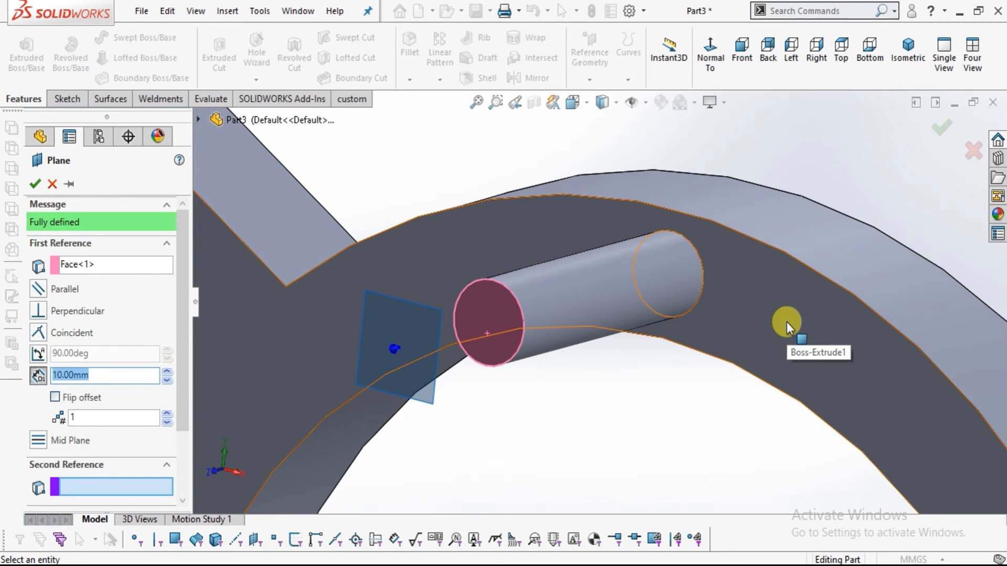
click(108, 267)
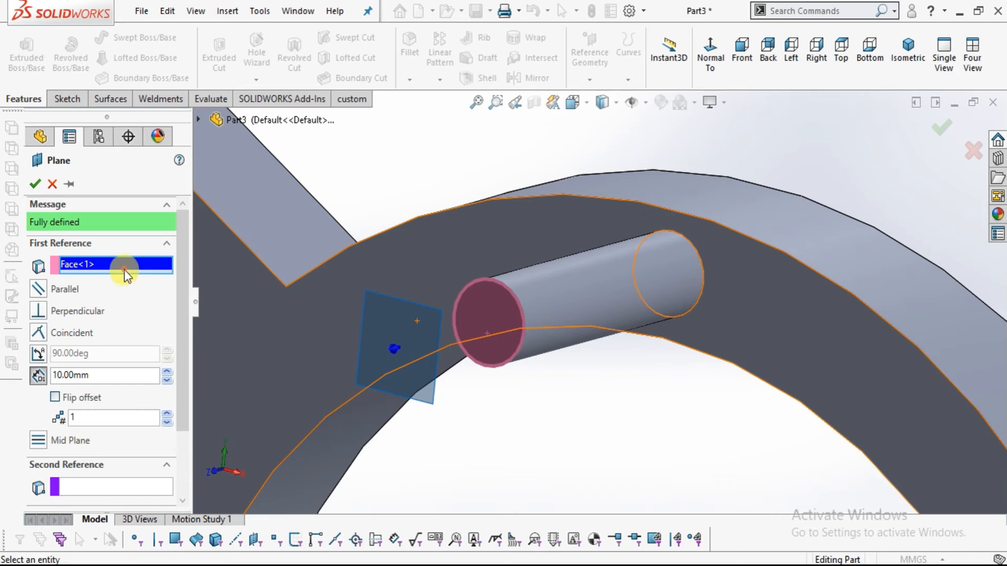
click(162, 283)
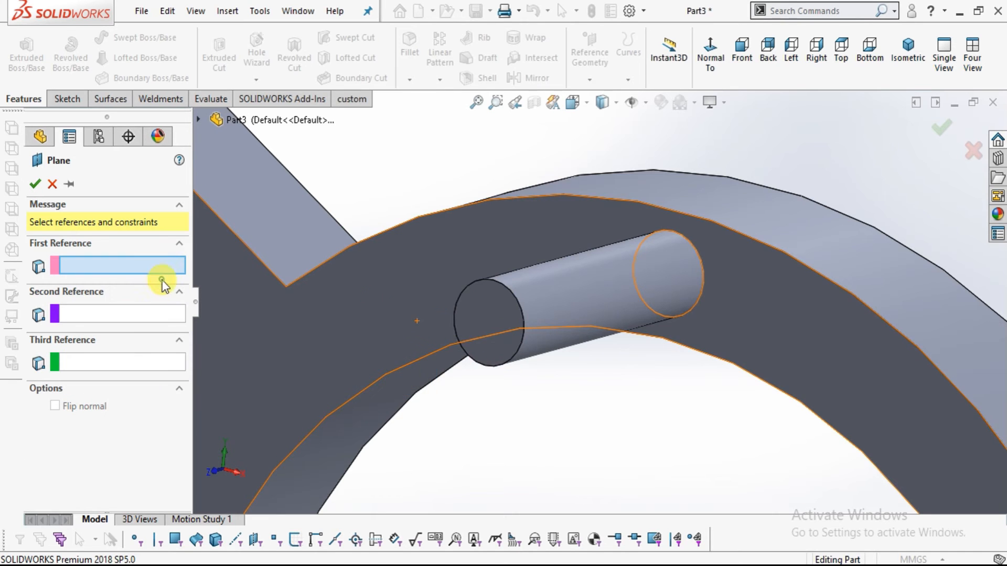
Create a mid plane between the upper pin's end face and the ring face the pins rise from.
click(484, 316)
click(758, 328)
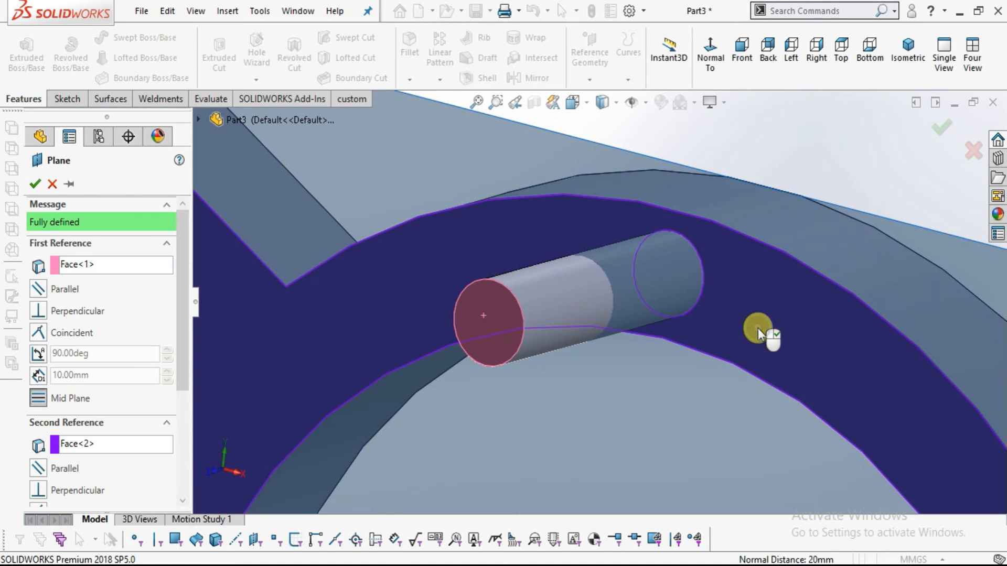
scroll(629, 262, up, 5)
middle_drag(737, 231, 719, 281)
scroll(576, 325, down, 3)
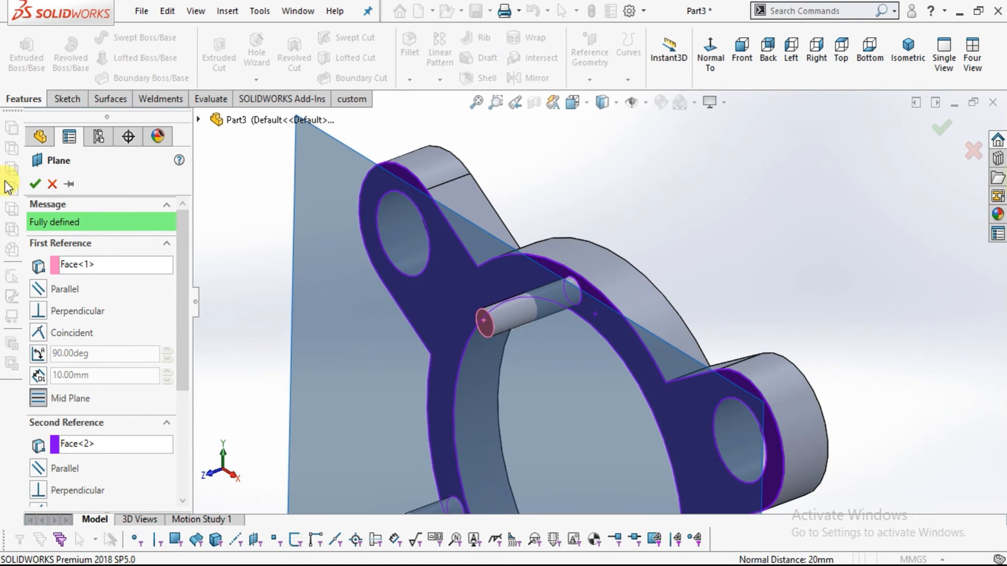
click(28, 184)
scroll(724, 288, up, 3)
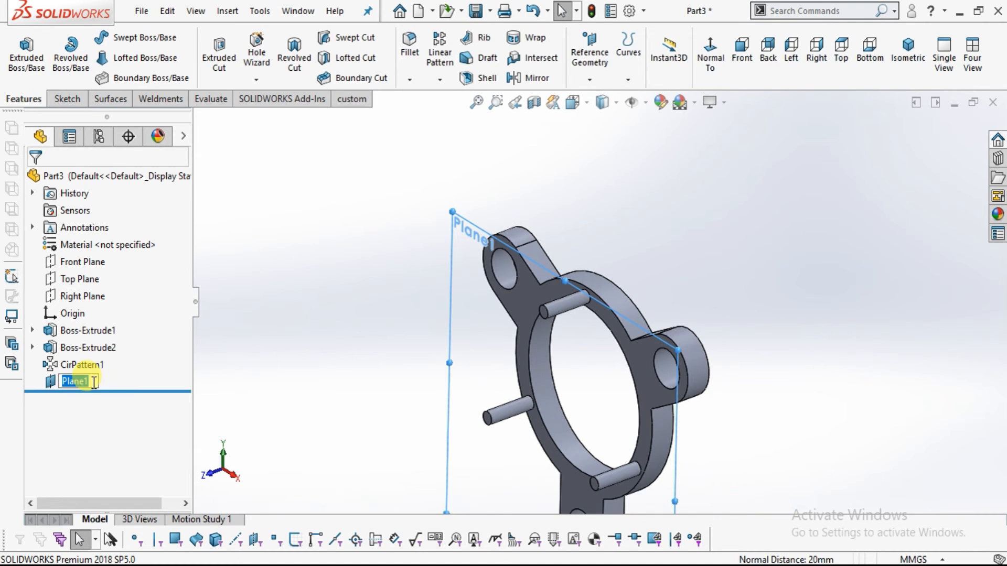
Open a new sketch on the mid plane and view it straight on.
click(267, 382)
click(74, 381)
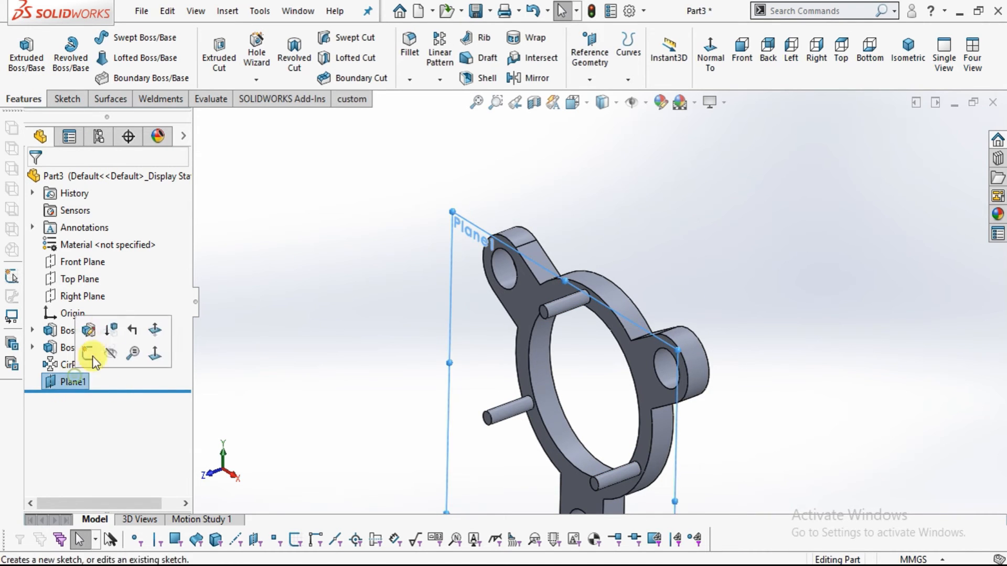
click(71, 101)
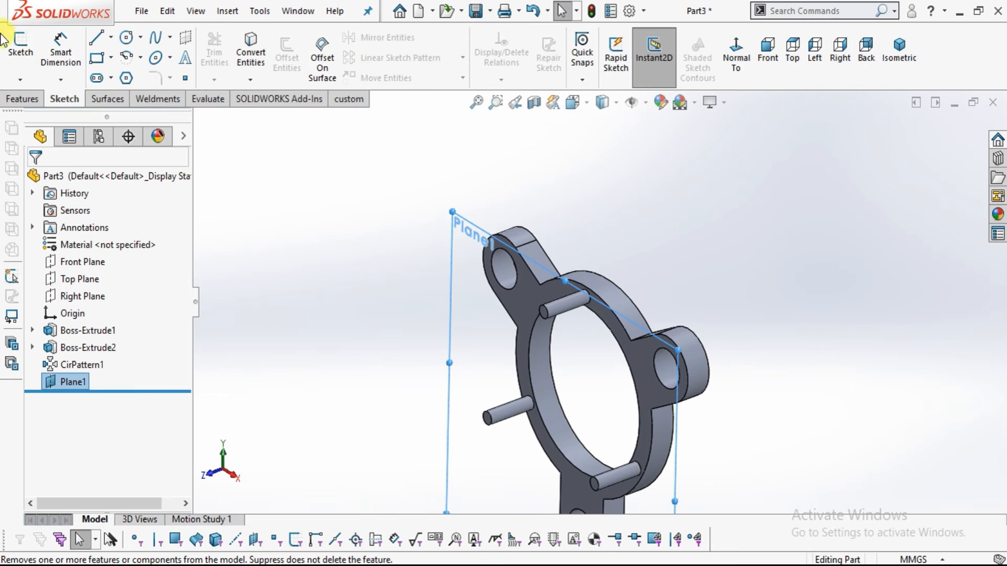
click(731, 55)
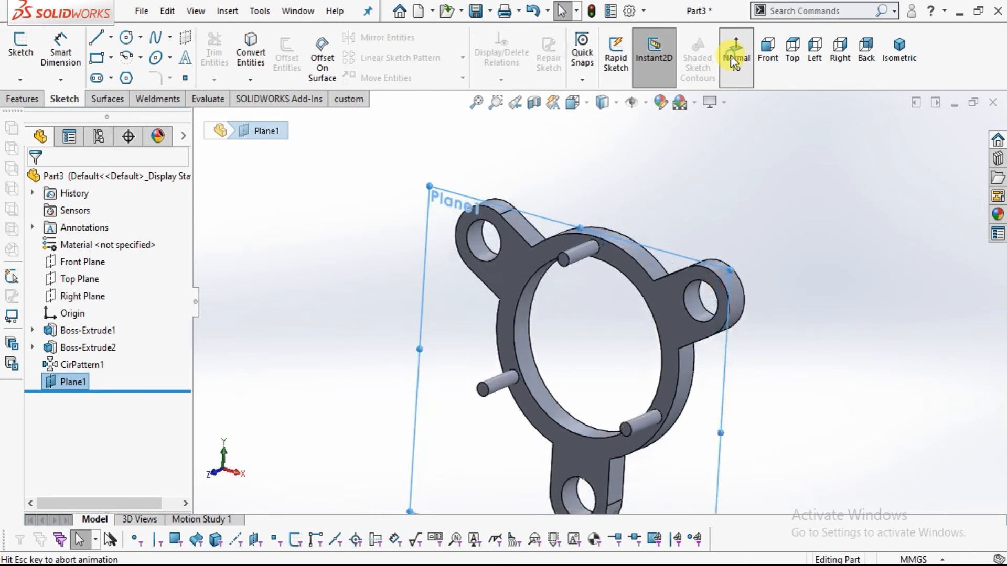
click(22, 54)
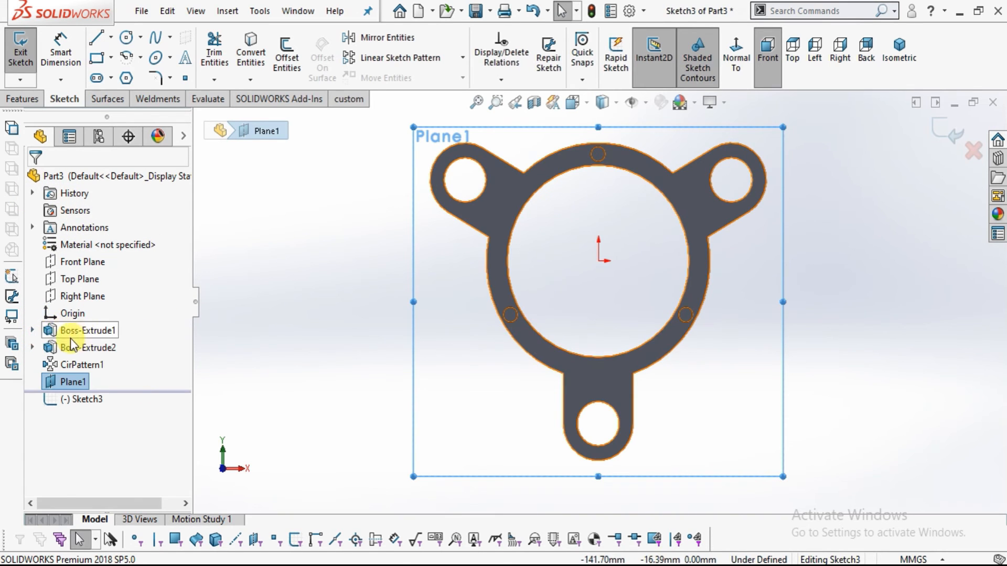
Convert the entities of the first ring's sketch, Sketch1, into the new sketch on the mid plane.
click(32, 331)
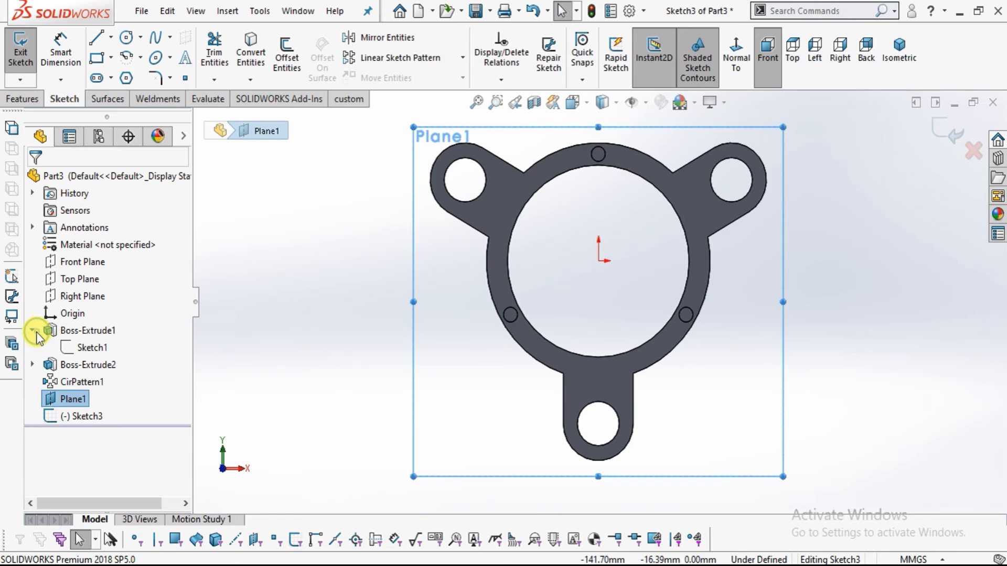
click(84, 347)
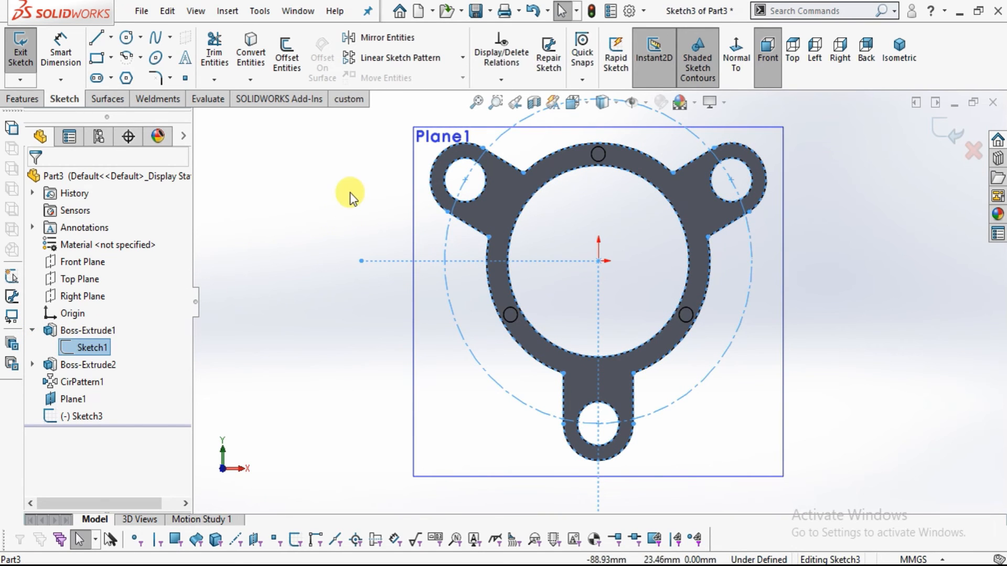
click(250, 61)
scroll(769, 281, up, 3)
mouse_move(791, 275)
middle_down()
mouse_move(741, 274)
mouse_move(690, 360)
mouse_move(715, 328)
mouse_move(716, 294)
middle_up()
scroll(655, 214, down, 3)
scroll(595, 278, up, 1)
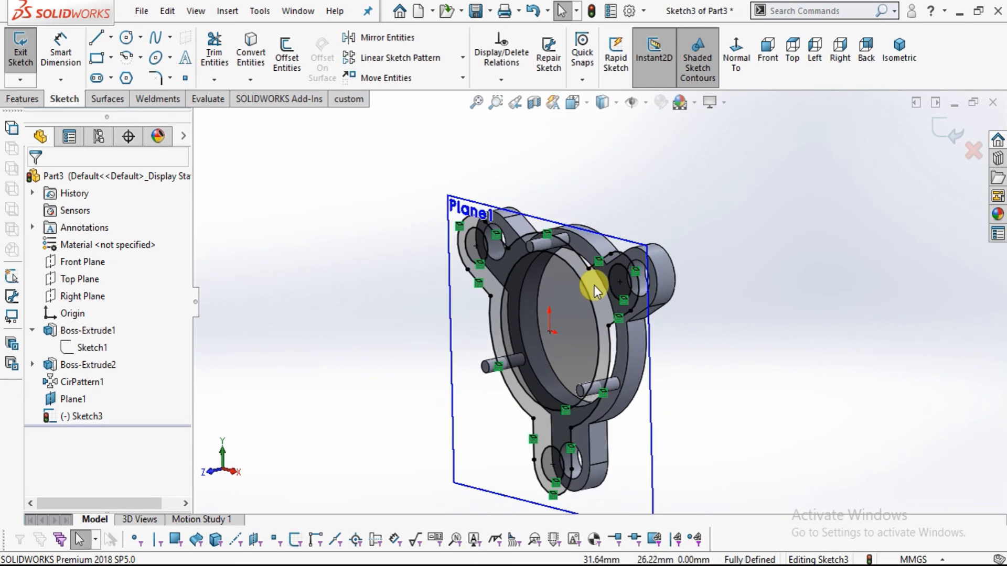
Hide the mid plane that holds the converted ring profile.
scroll(561, 294, down, 1)
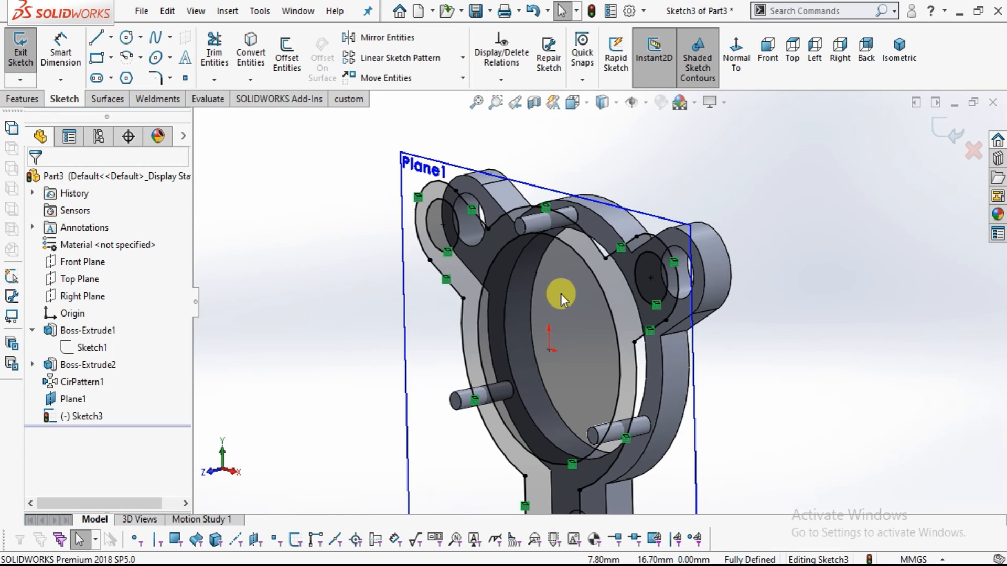
scroll(614, 306, up, 1)
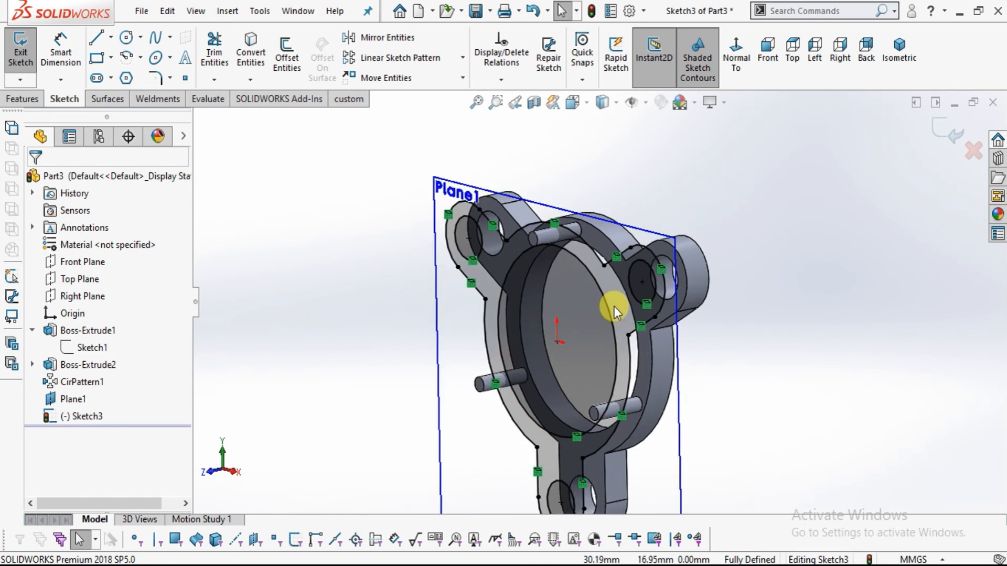
scroll(627, 307, down, 1)
scroll(628, 297, up, 1)
scroll(669, 321, down, 1)
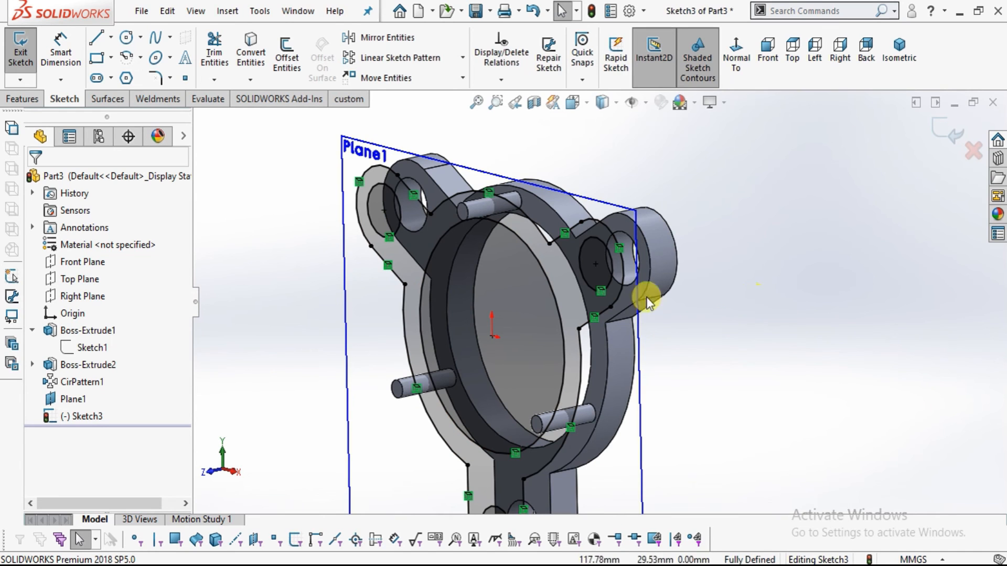
click(69, 401)
click(106, 388)
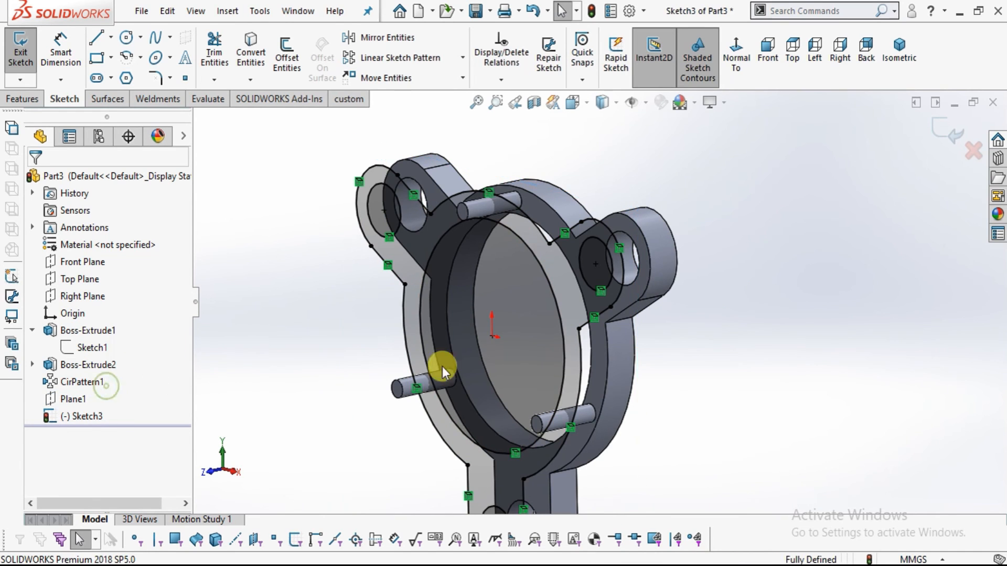
Start a boss extrusion of the converted ring profile with its start offset 10 mm from the sketch plane.
scroll(615, 294, up, 2)
scroll(562, 215, down, 3)
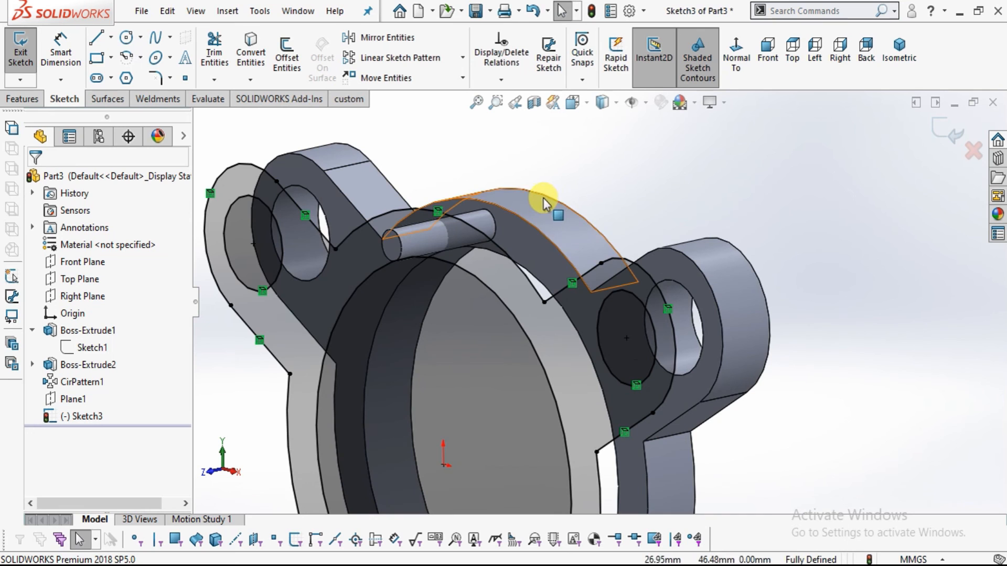
scroll(530, 212, down, 3)
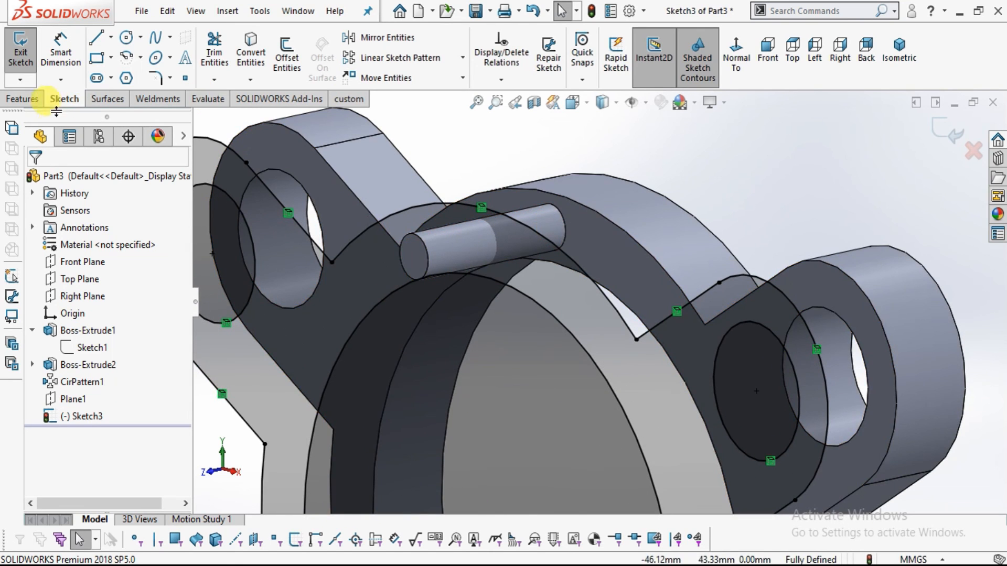
click(21, 99)
click(26, 52)
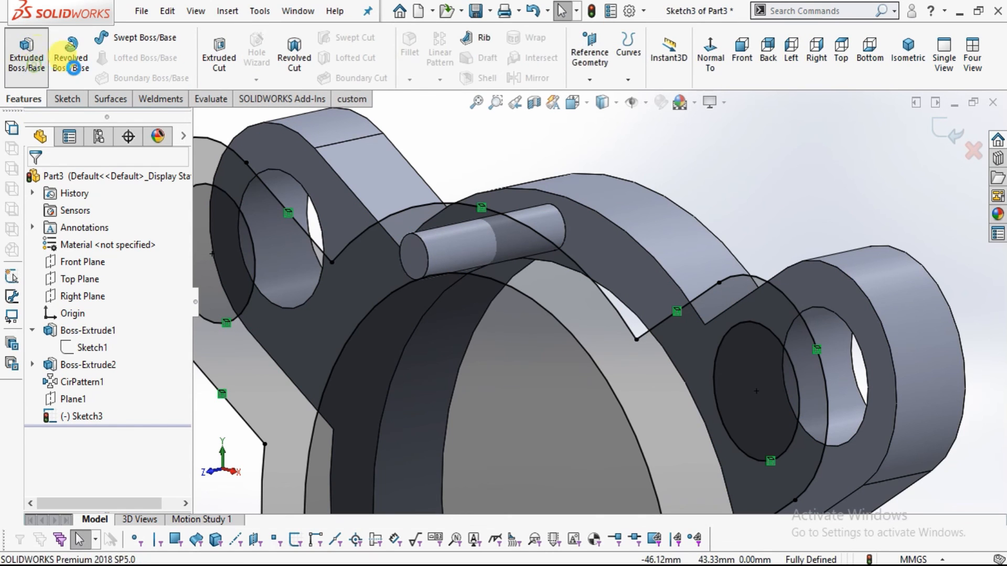
click(65, 226)
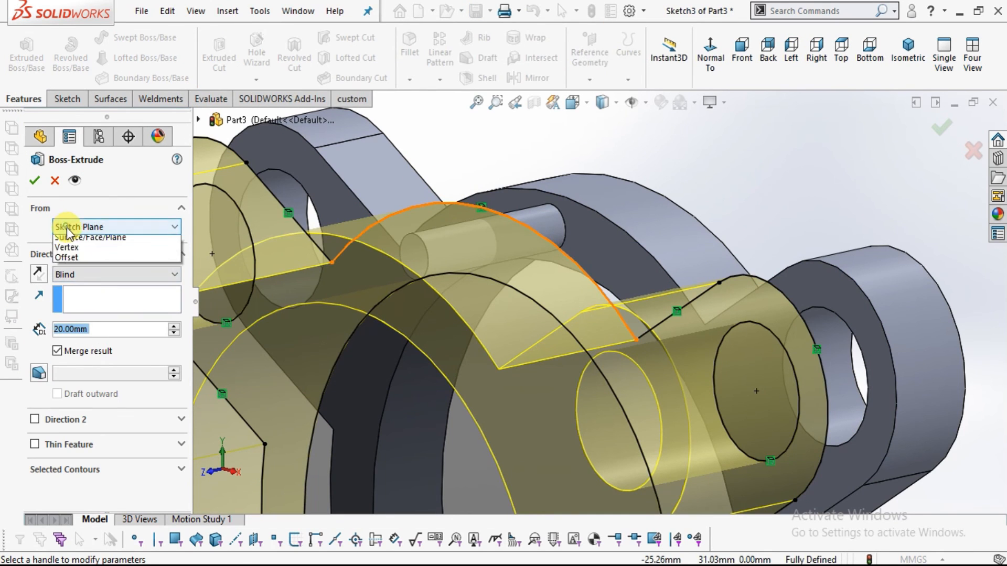
click(72, 270)
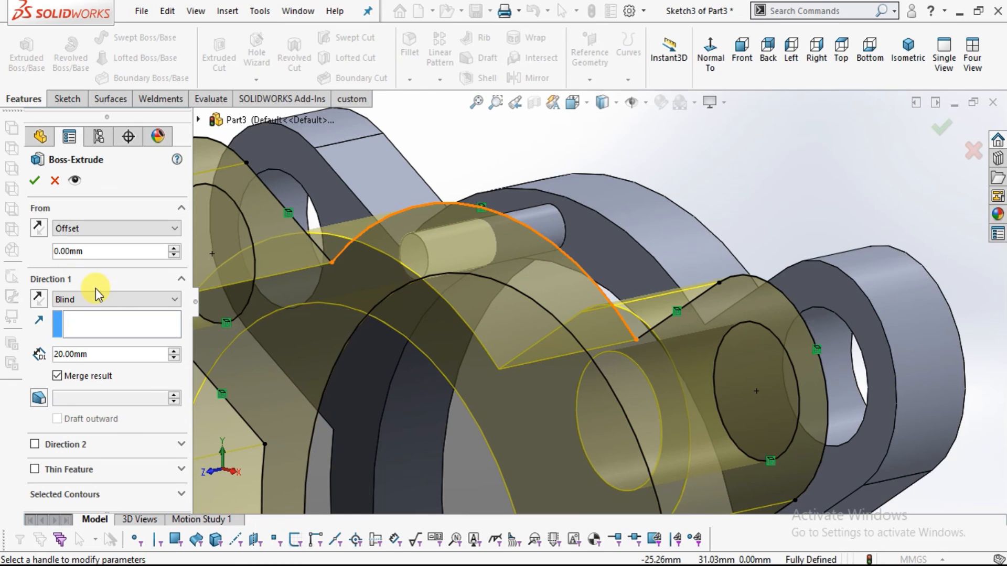
text(10)
key(Return)
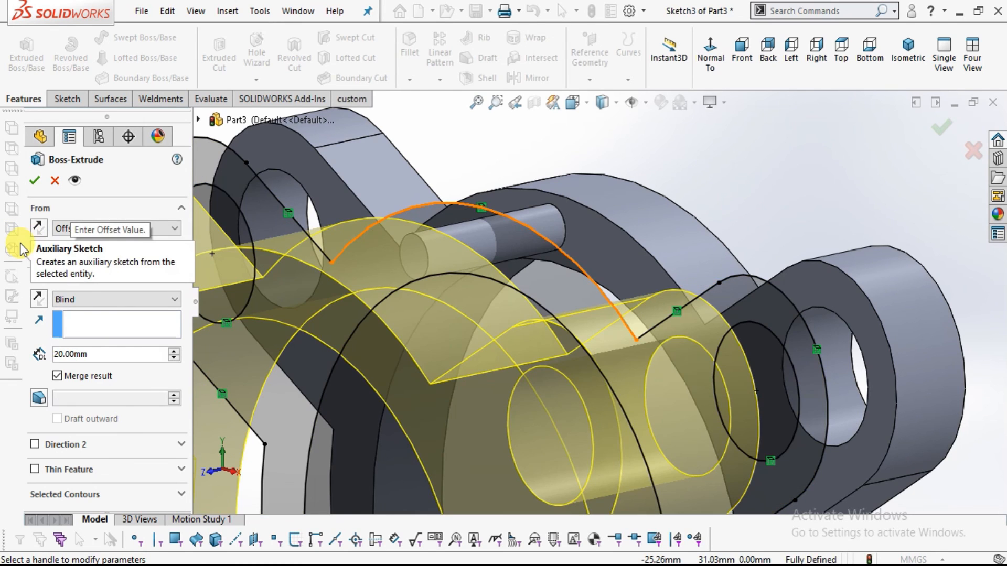
Set the blind extrusion depth to 10 mm and create the second lugged ring at the pin ends.
scroll(602, 198, up, 5)
middle_drag(646, 217, 611, 289)
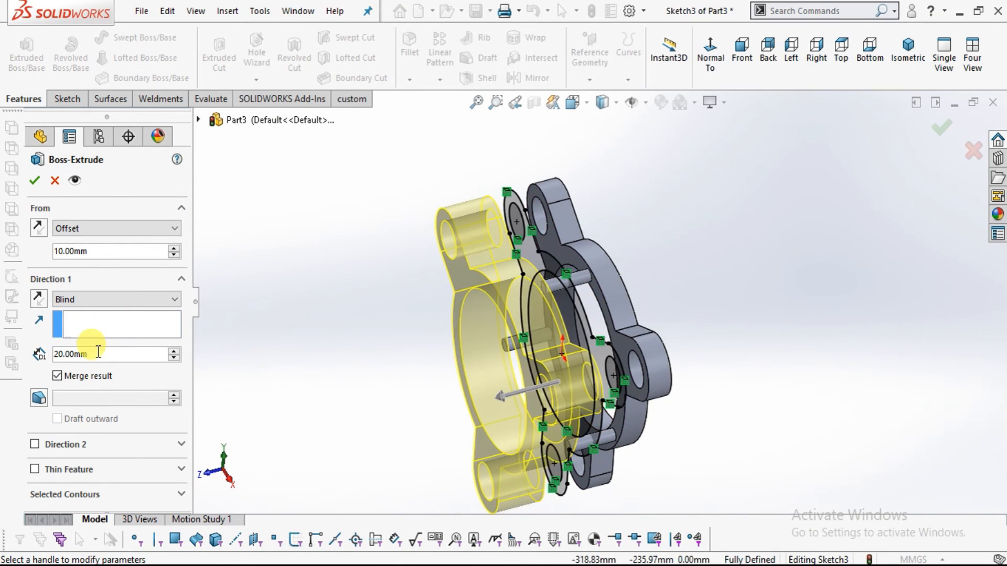
text(10)
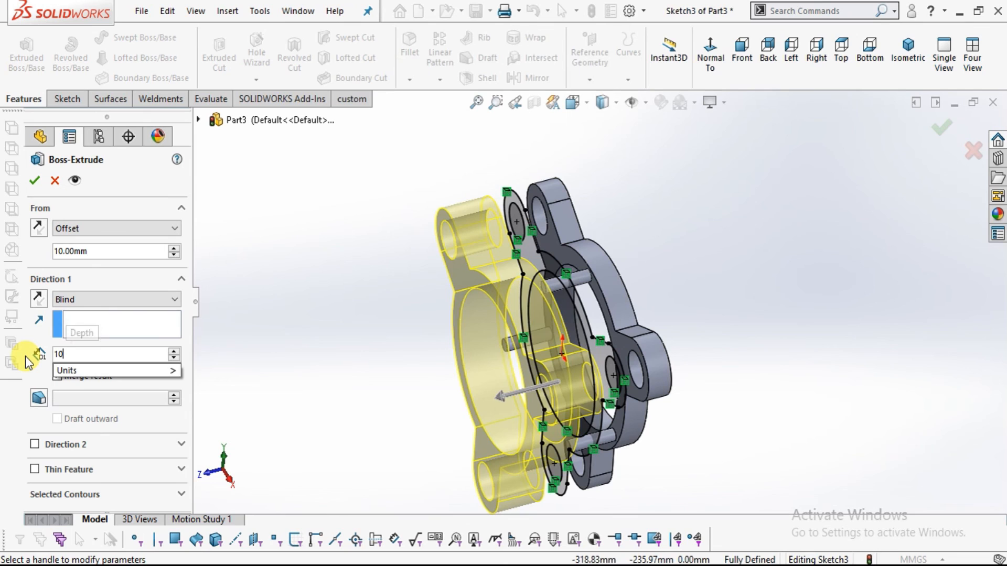
key(Return)
scroll(603, 246, down, 5)
scroll(611, 299, up, 1)
middle_drag(612, 307, 516, 367)
scroll(512, 343, down, 3)
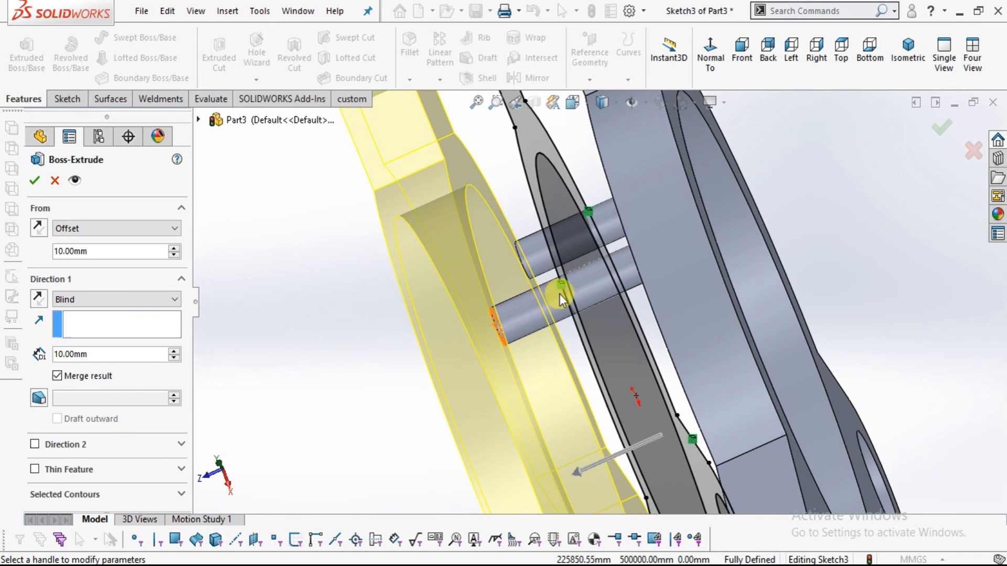
click(33, 181)
middle_drag(645, 370, 627, 331)
scroll(657, 301, down, 2)
scroll(613, 344, down, 2)
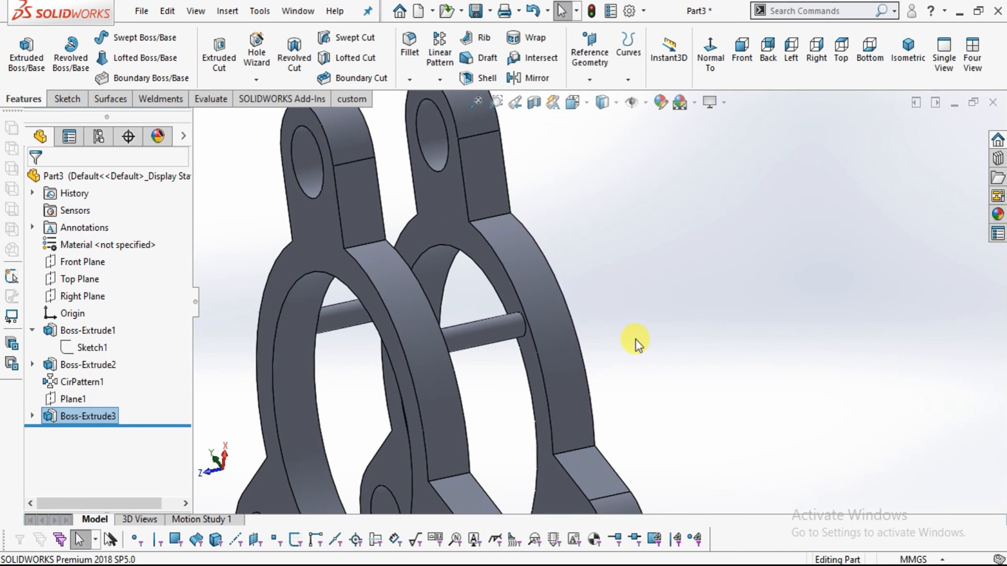